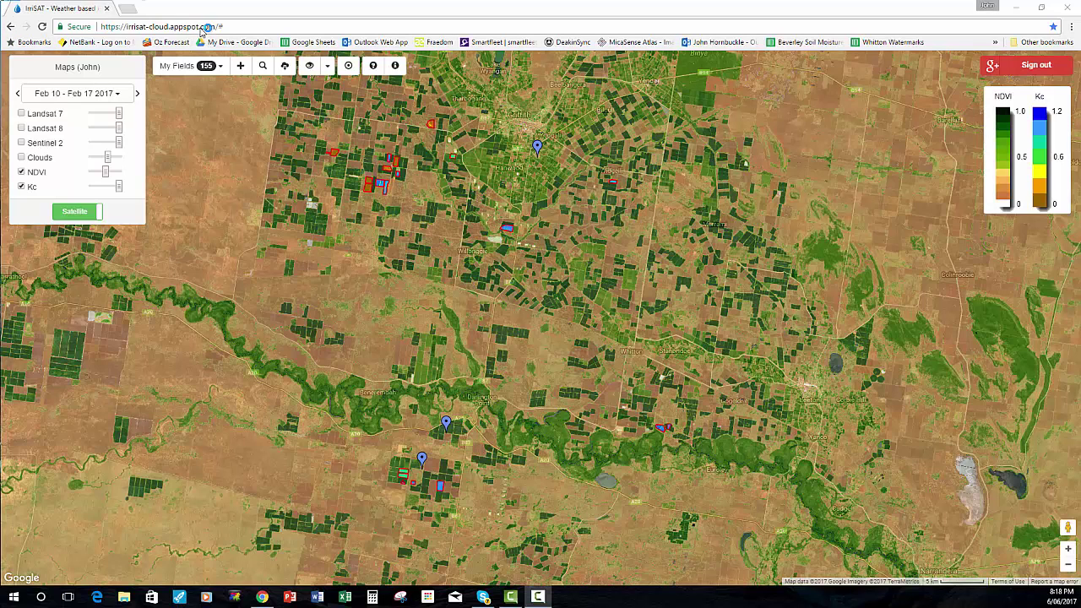
Load the IrriSAT web app at irrisat-cloud.appspot.com/# in a new browser tab.
left_click(127, 8)
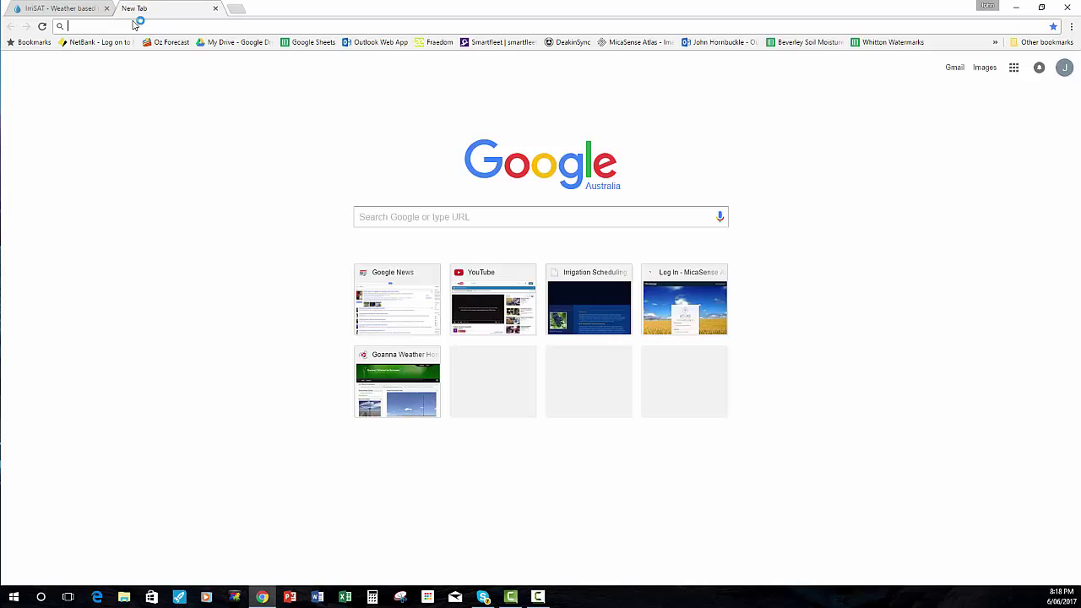
type("irrisat-cloud.appspot.com/#")
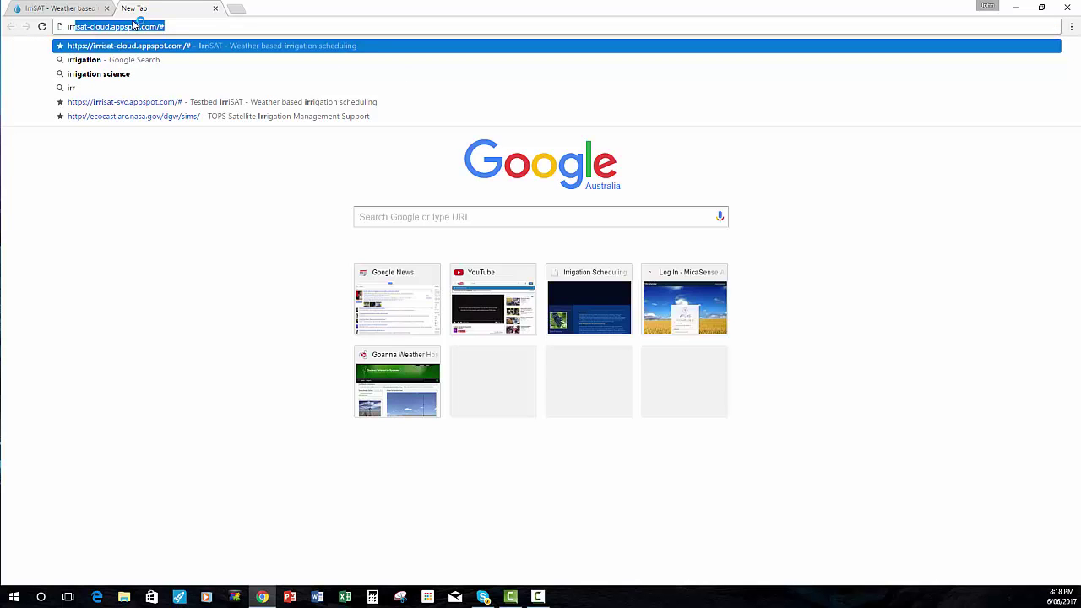
key("Return")
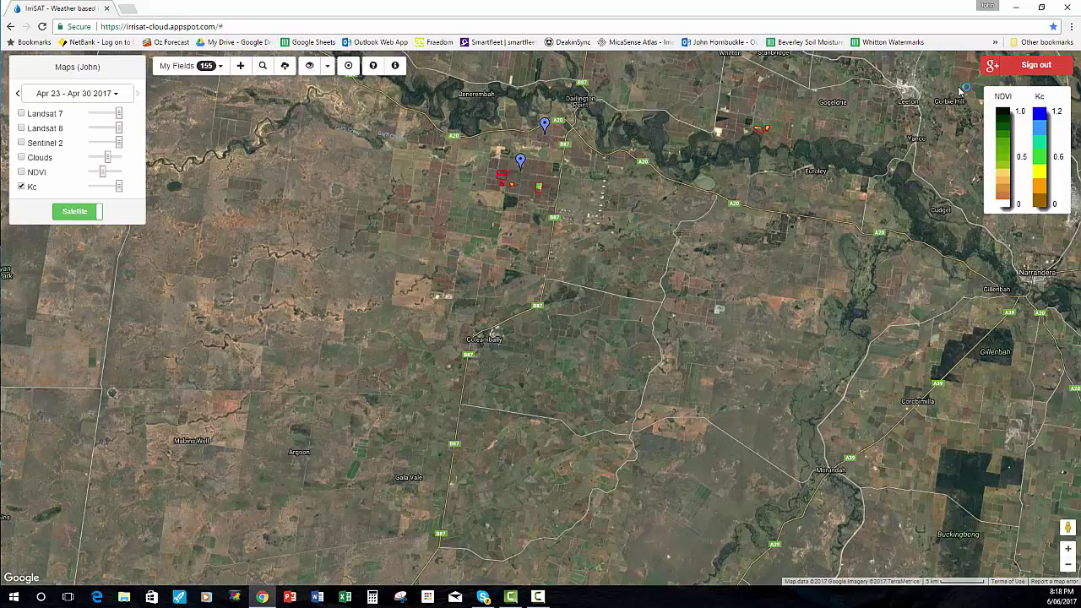
Sign out of IrriSAT and sign back in with the Google account.
left_click(1041, 66)
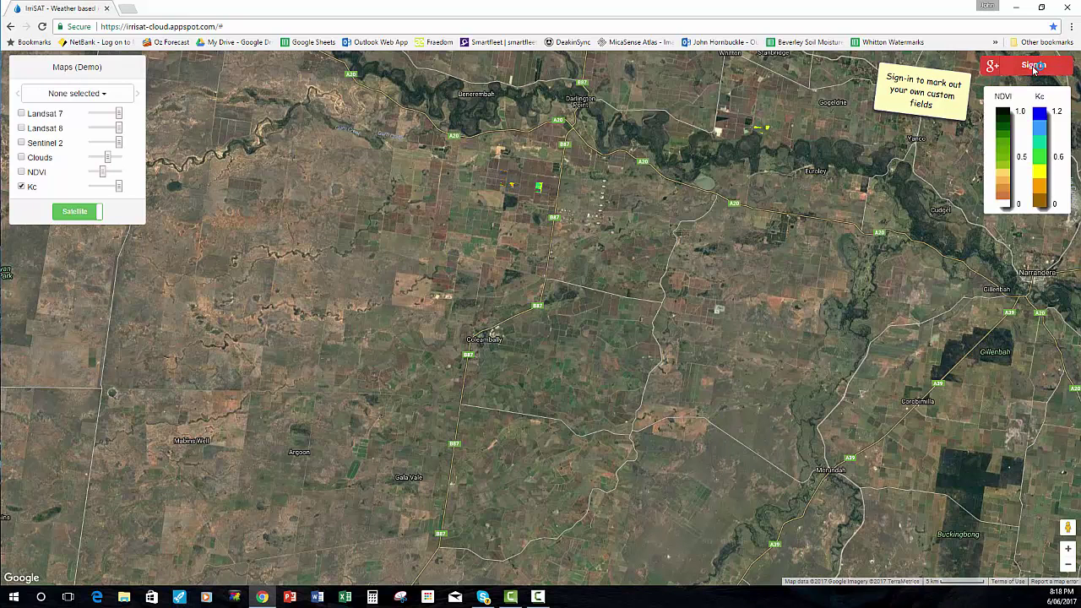
left_click(1033, 68)
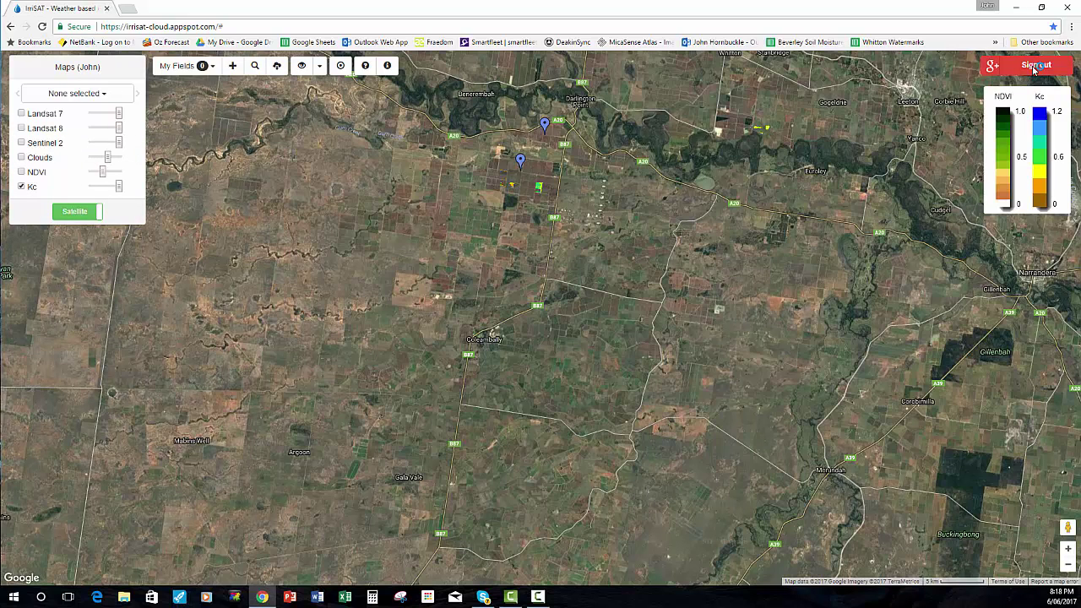
Search Google for "creating a gmail account" in a separate tab, view the Gmail Help article on it, and return to IrriSAT.
left_click(128, 9)
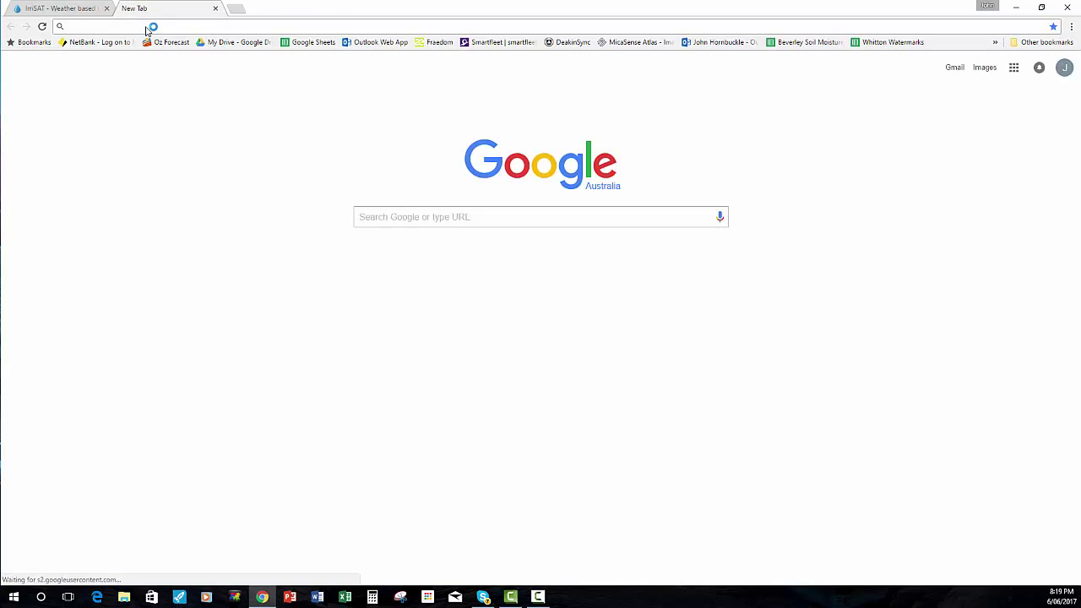
type("creatin")
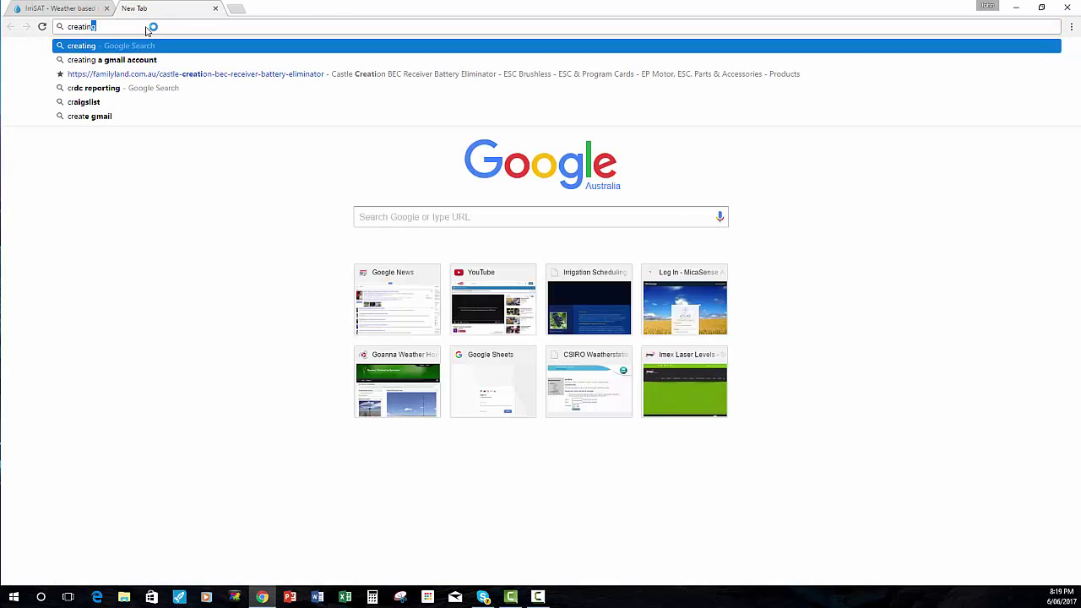
type("g ")
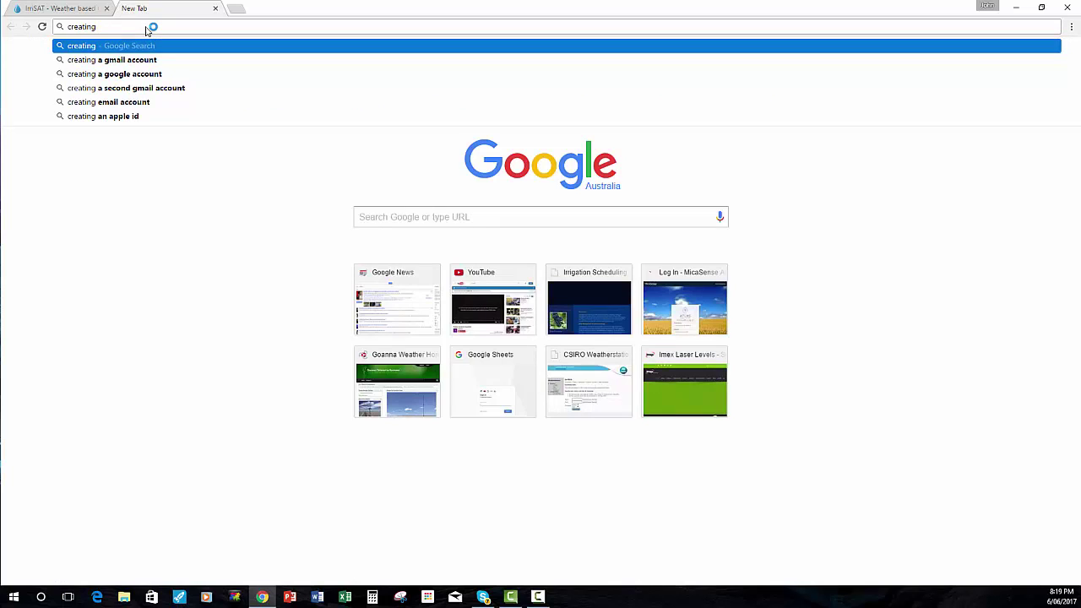
type("a gmail a")
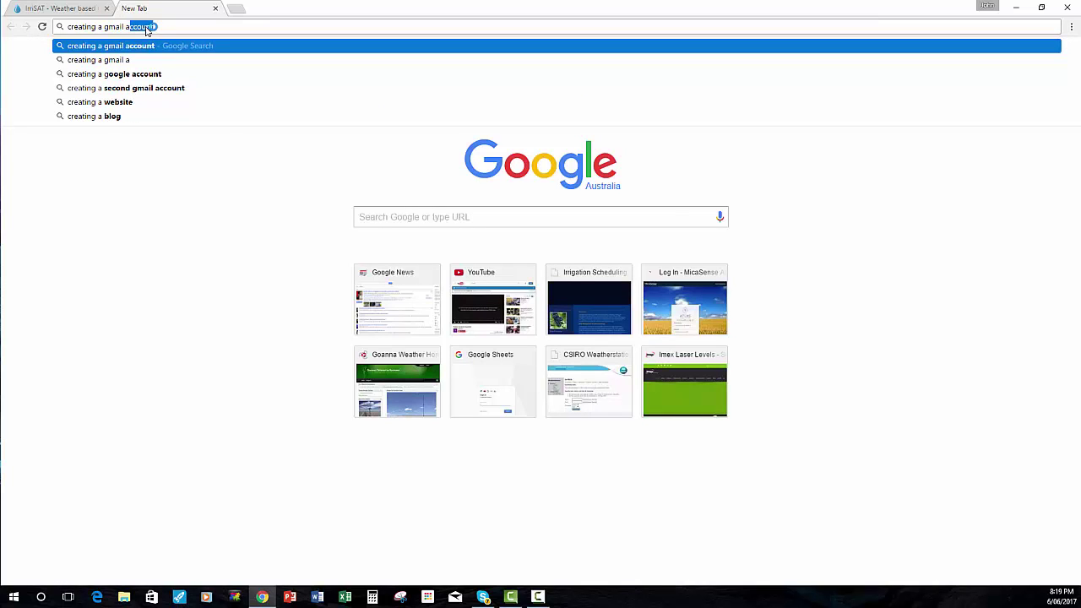
type("ccount")
key("Return")
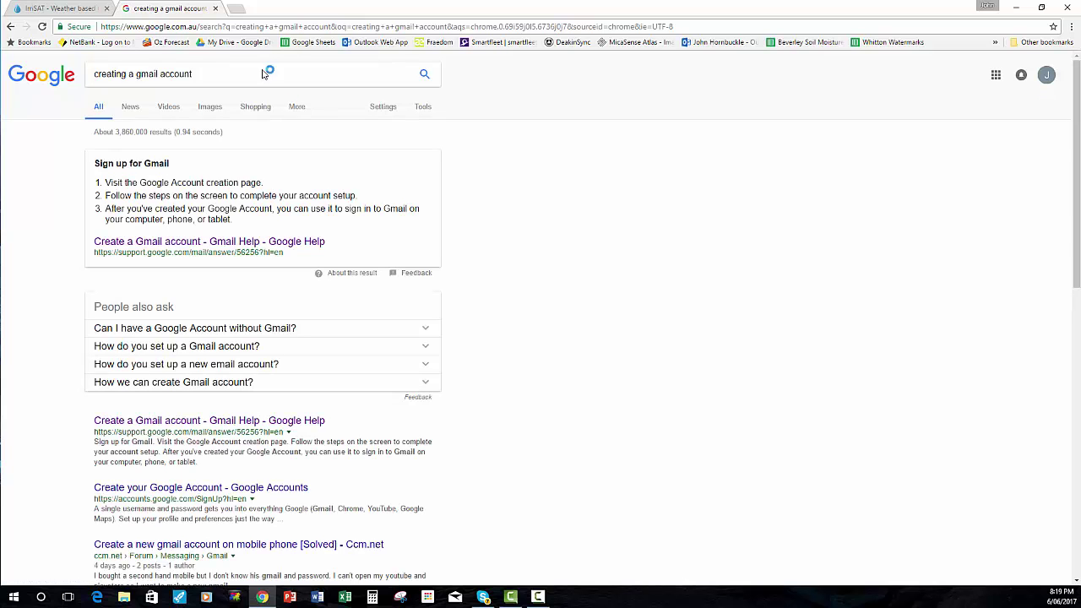
left_click(300, 240)
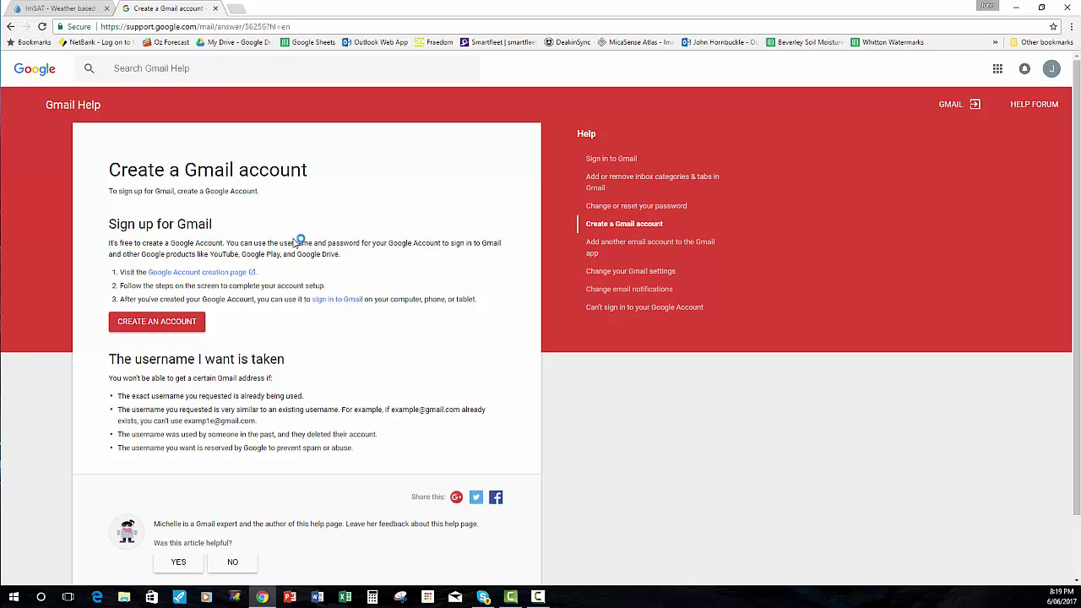
left_click(215, 8)
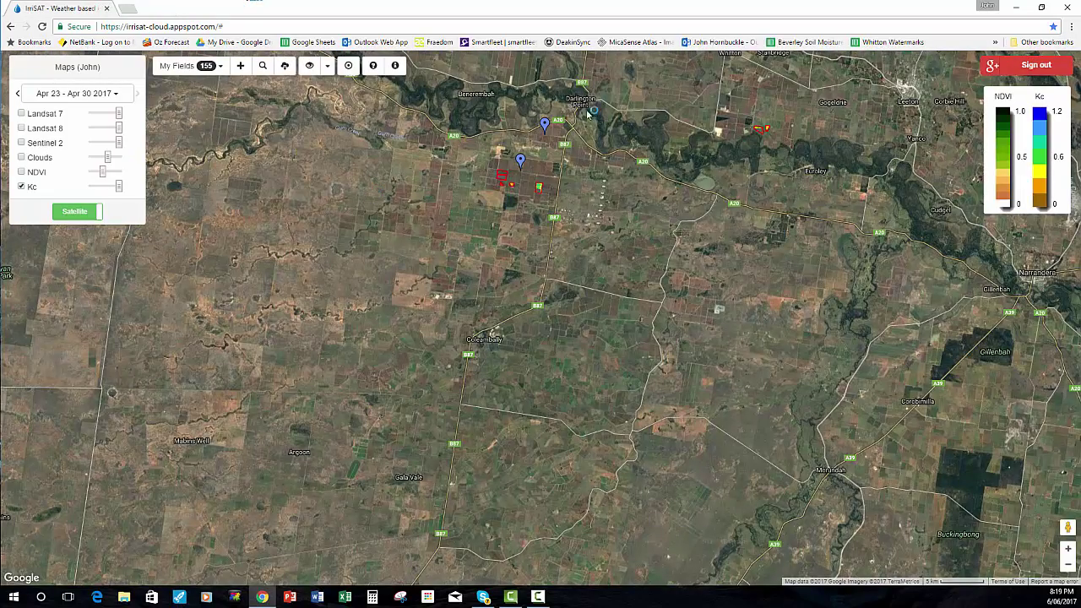
Examine the weather station markers and outlined fields across south-eastern Australia, and inspect the area around Darlington Point more closely.
left_click_drag(607, 119, 584, 262)
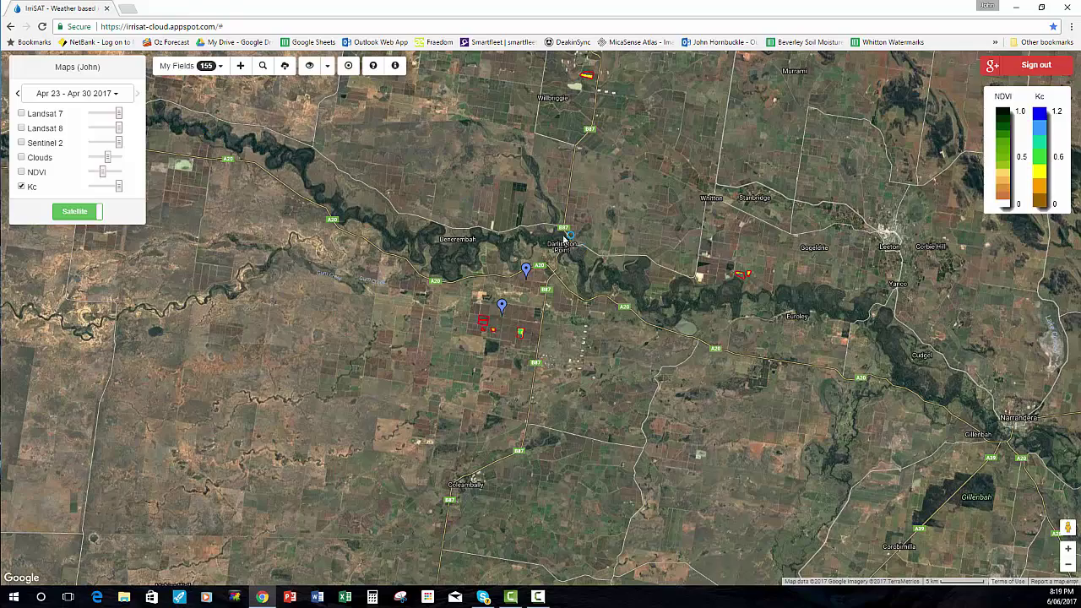
left_click_drag(646, 257, 620, 321)
scroll(620, 321, "down", 2)
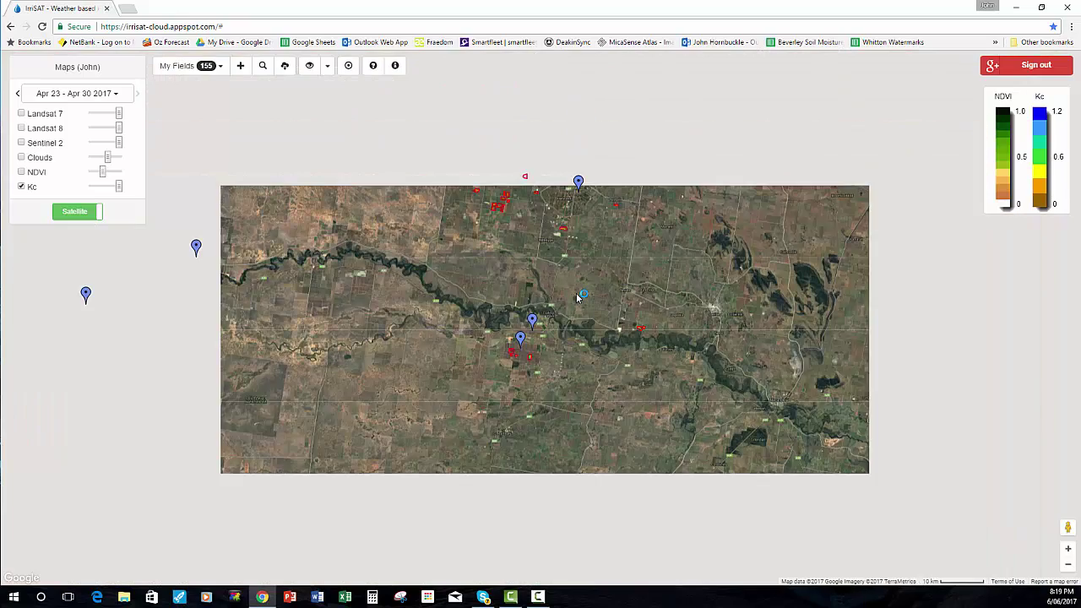
scroll(576, 296, "up", 1)
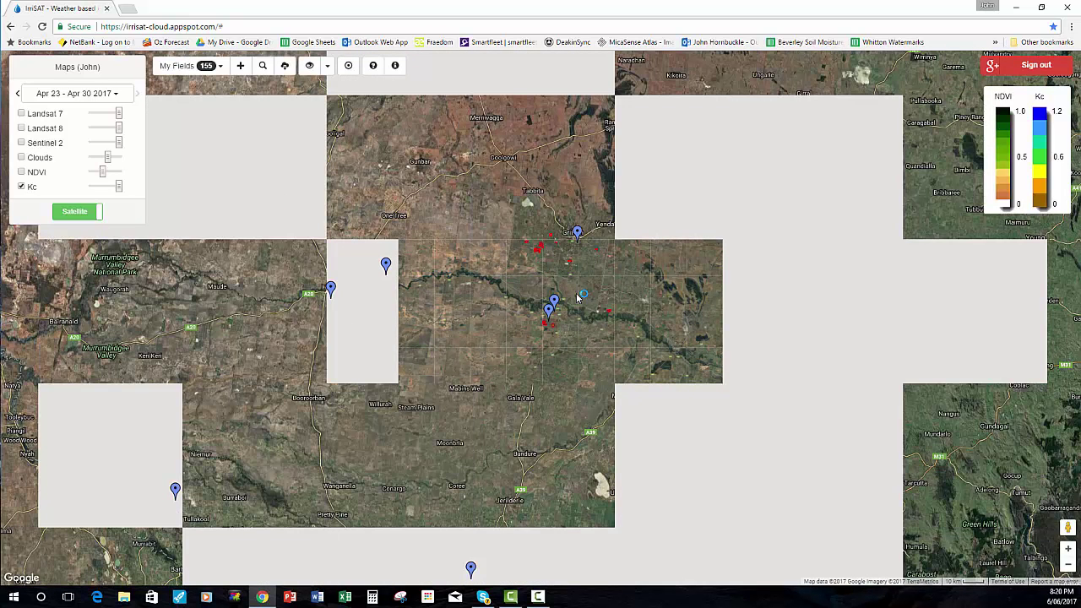
scroll(577, 296, "down", 1)
scroll(577, 295, "down", 2)
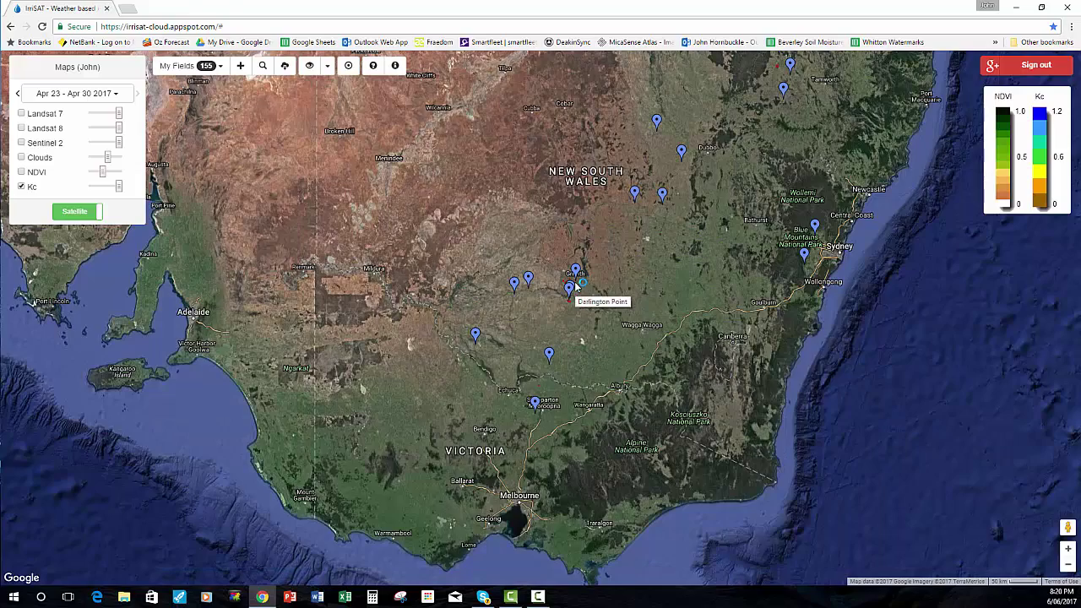
scroll(576, 287, "up", 1)
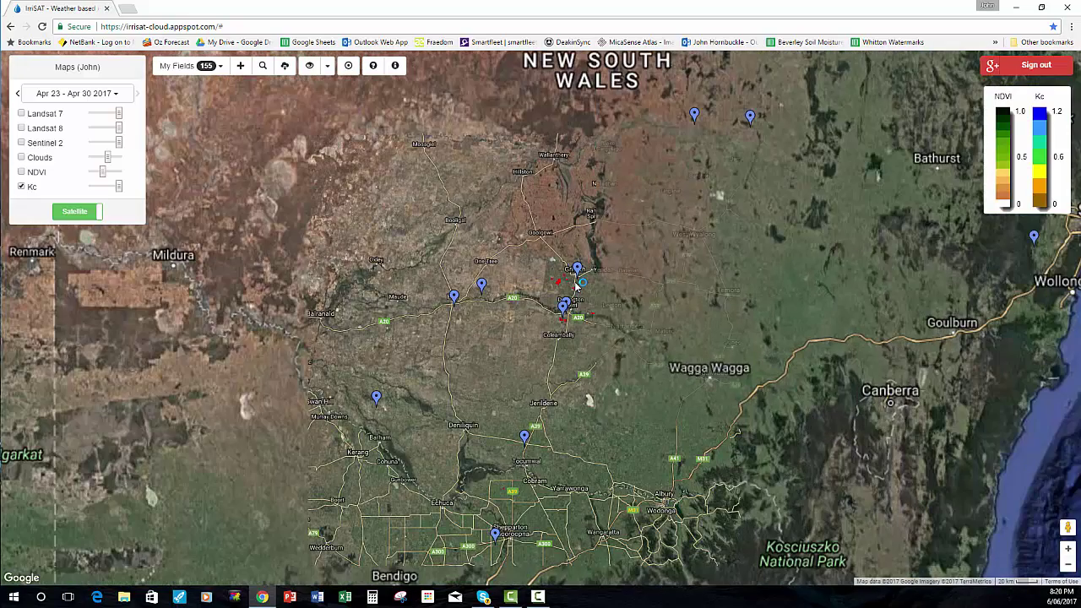
scroll(576, 287, "up", 1)
scroll(576, 287, "up", 1)
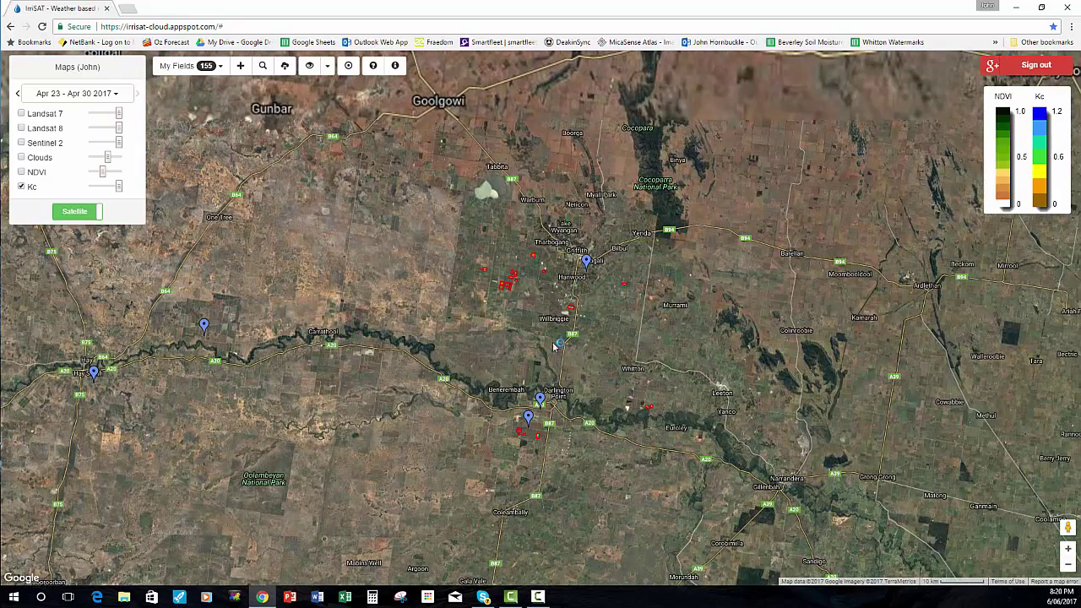
left_click_drag(557, 386, 564, 277)
scroll(564, 278, "up", 1)
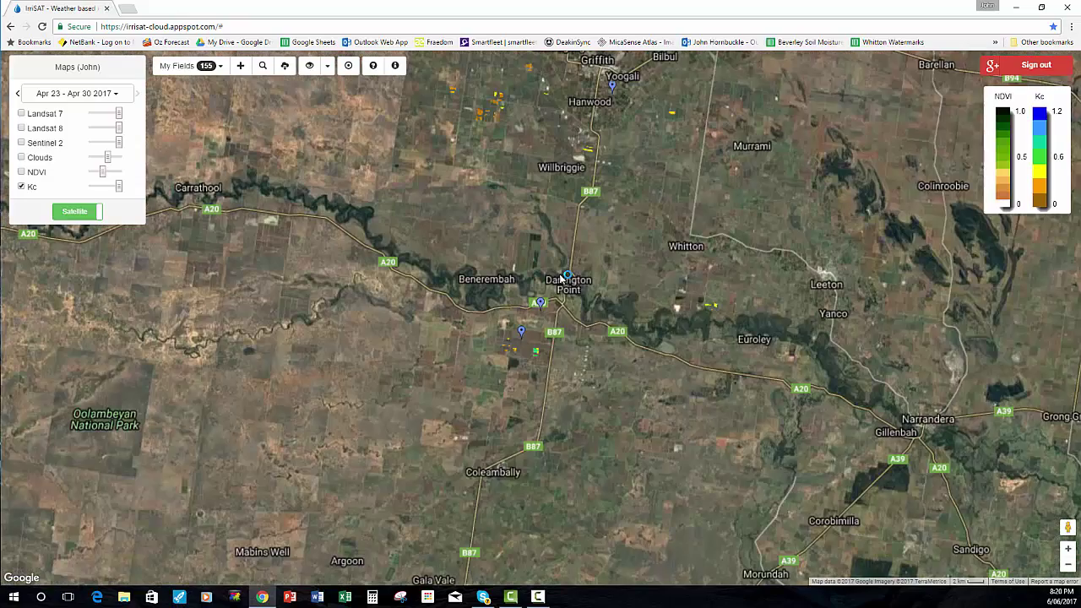
scroll(564, 278, "down", 1)
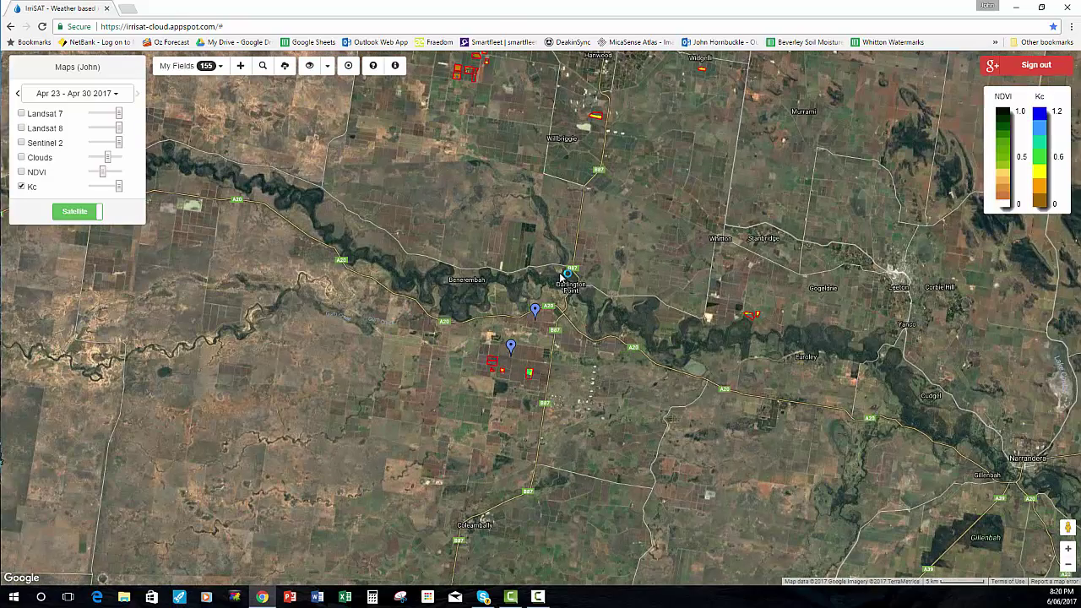
scroll(564, 278, "up", 1)
scroll(561, 276, "up", 1)
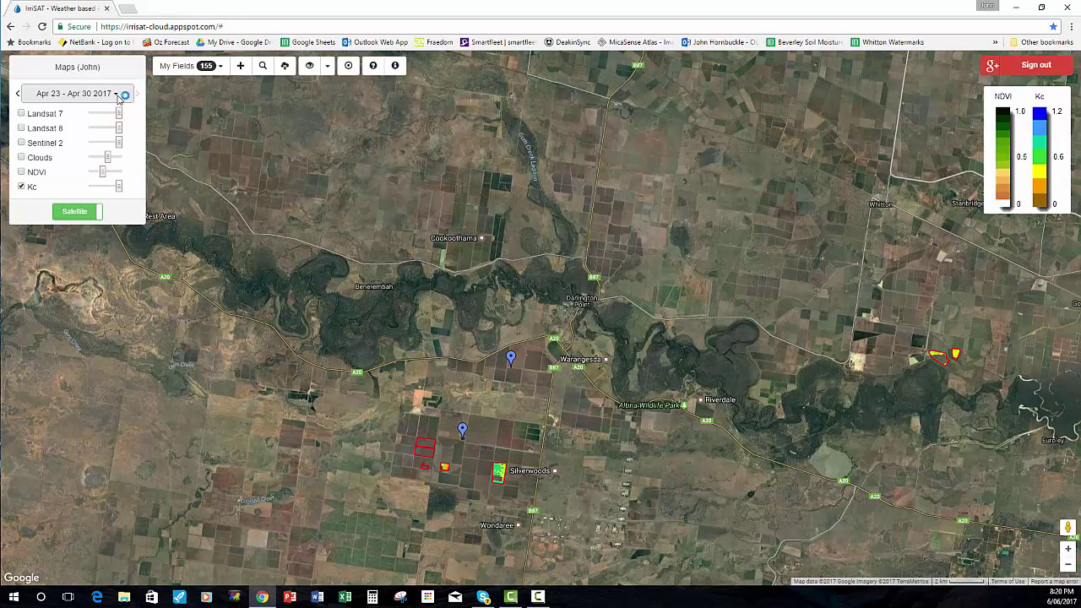
Set the satellite imagery period to Feb 10 - Feb 17 2017.
left_click(118, 96)
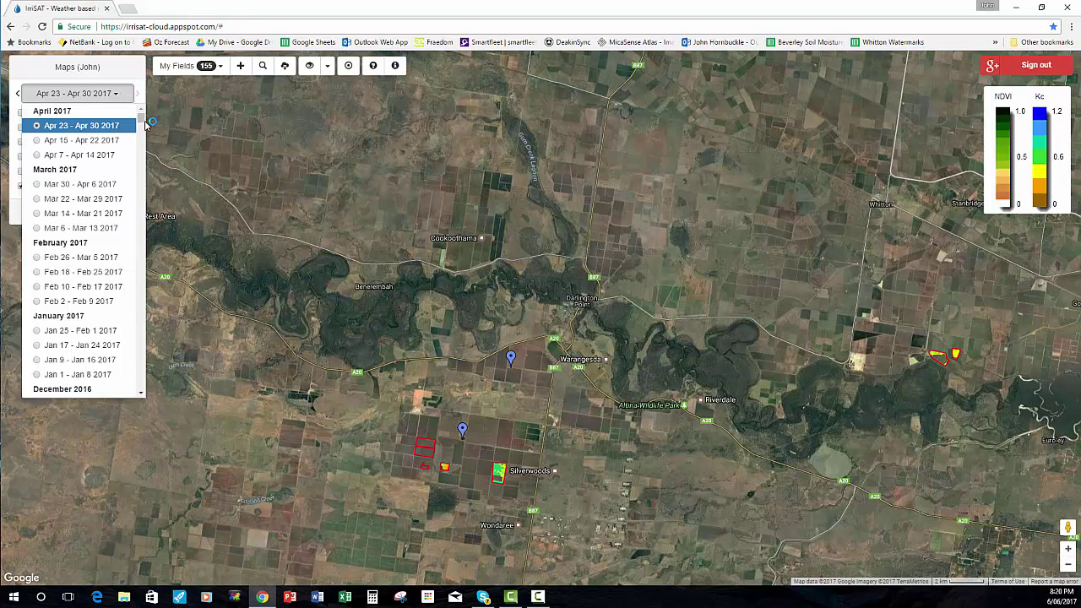
left_click_drag(142, 117, 143, 122)
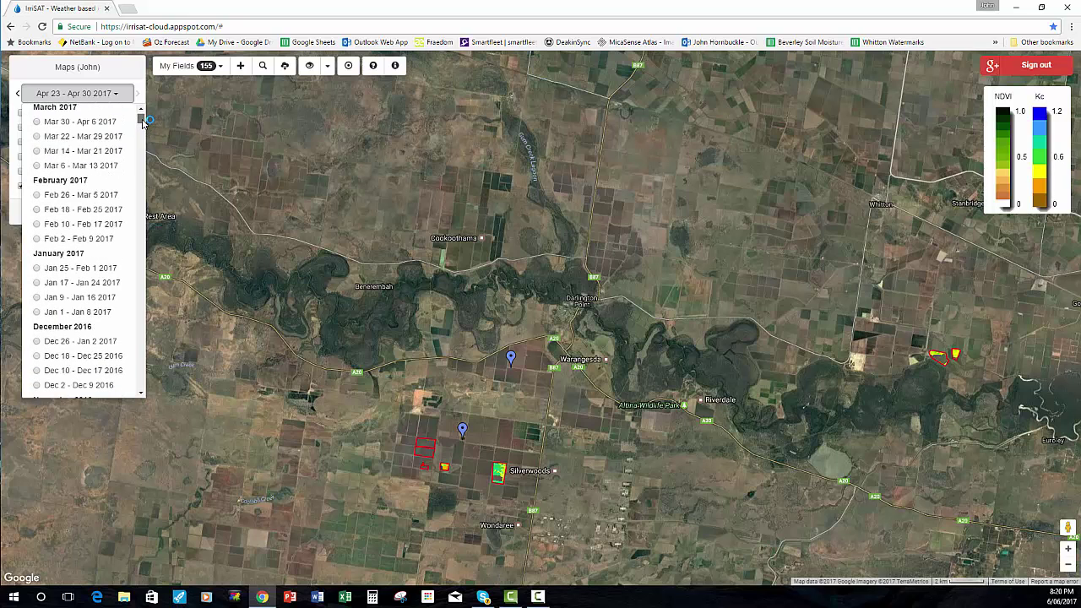
left_click(38, 226)
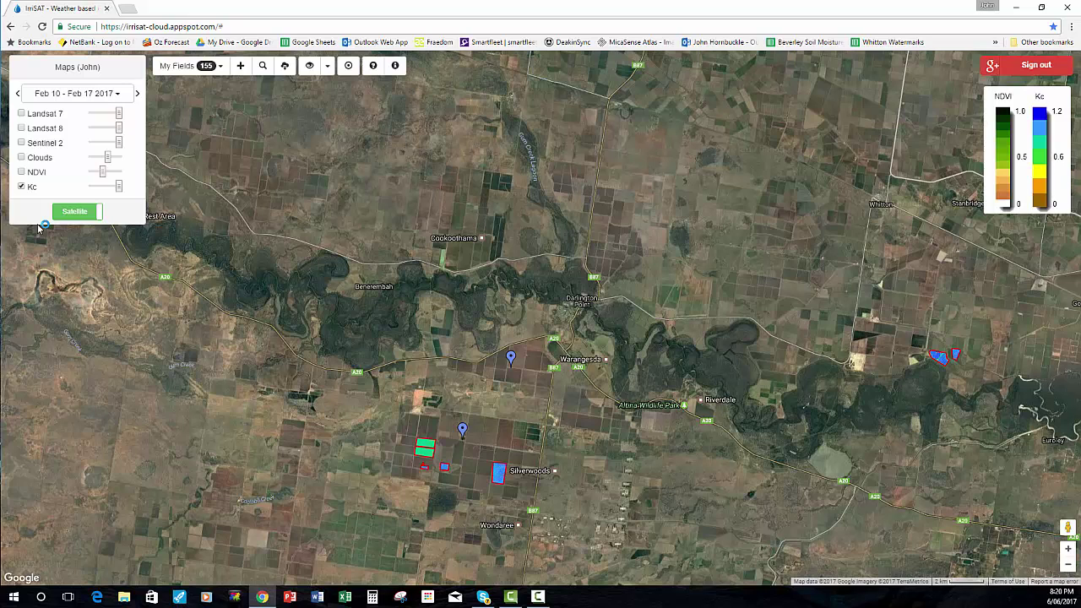
Show the NDVI layer on the map at full opacity.
left_click(22, 172)
left_click(118, 172)
left_click(125, 173)
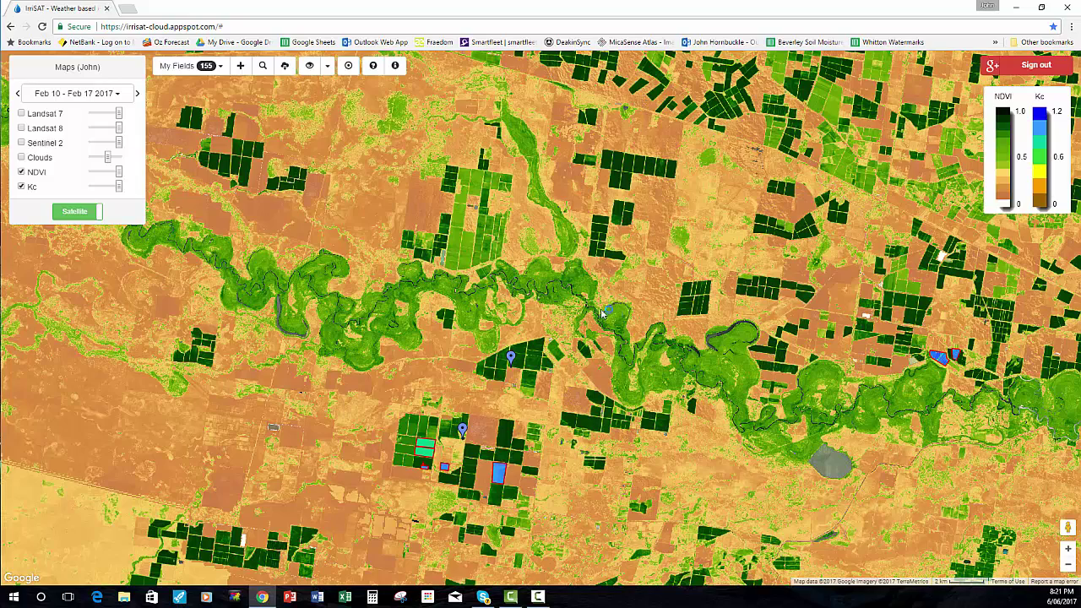
Start a new field named Paddock1 near the dark green crop blocks north of Darlington Point.
scroll(629, 308, "down", 1)
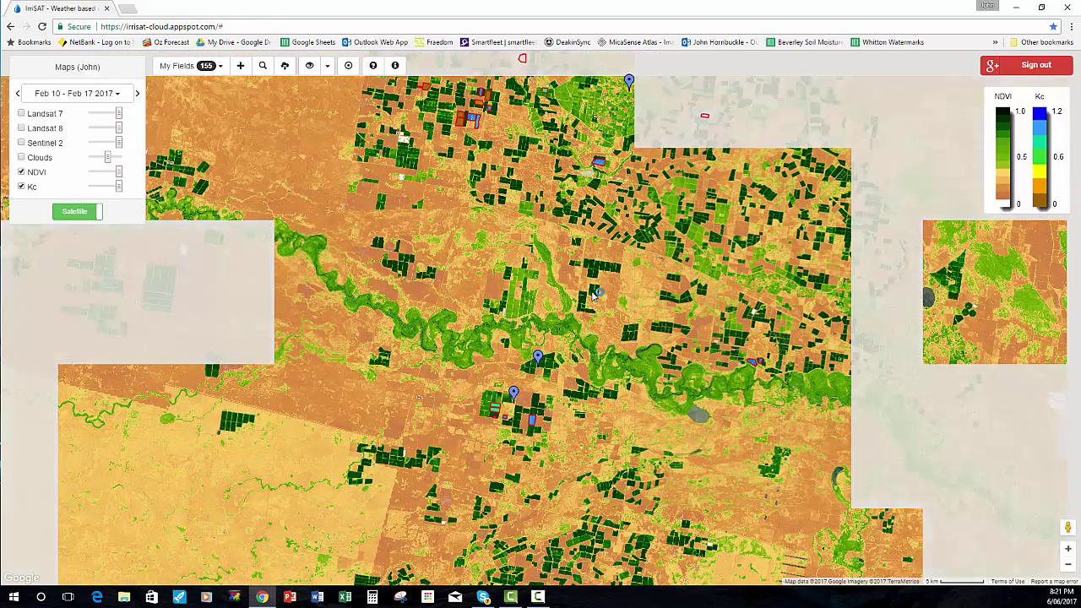
scroll(581, 295, "up", 1)
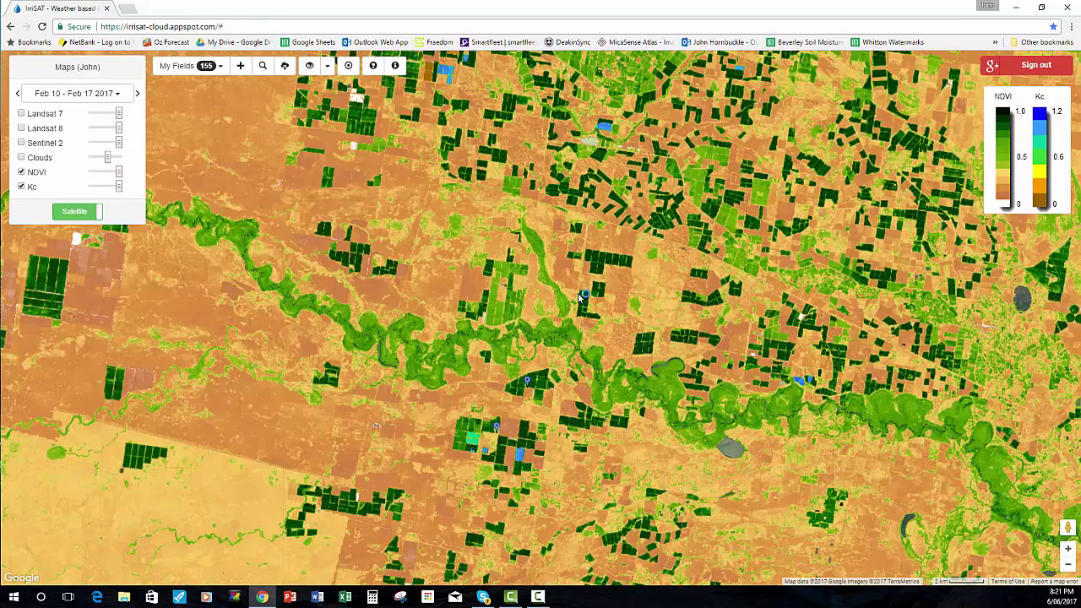
scroll(581, 296, "up", 1)
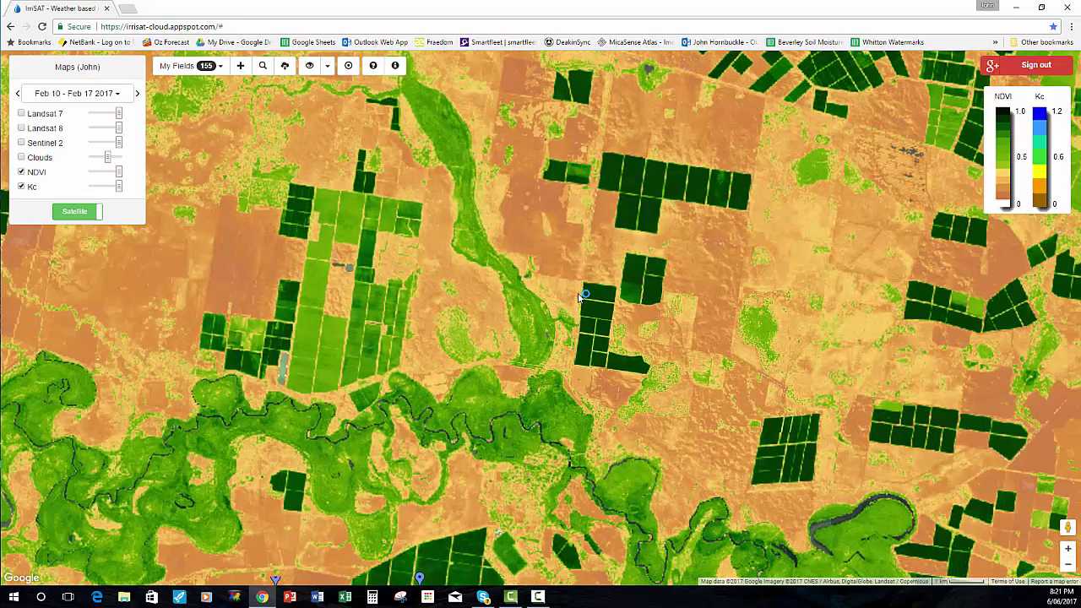
scroll(581, 295, "up", 2)
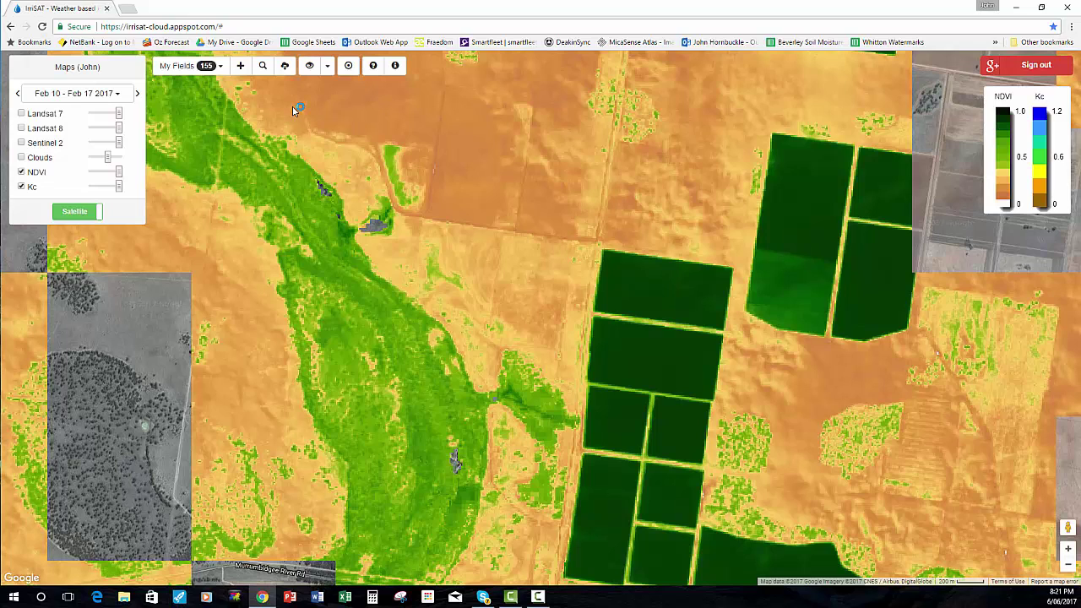
left_click(242, 66)
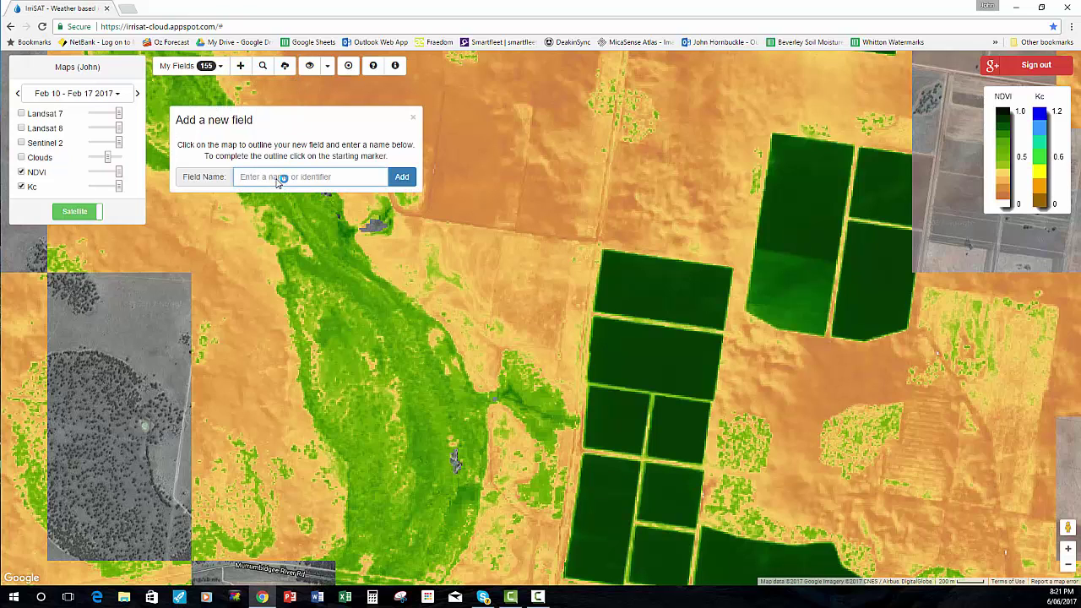
type("Paddock1")
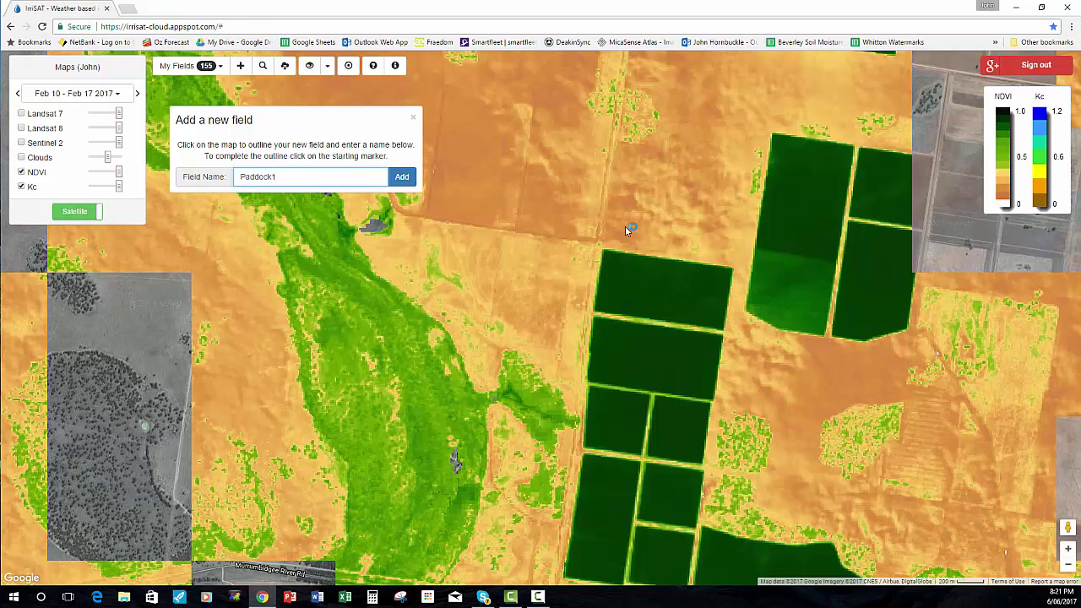
Outline the northernmost rectangle in the central column of dark green crop blocks with four corner points and add it as the field.
left_click(606, 250)
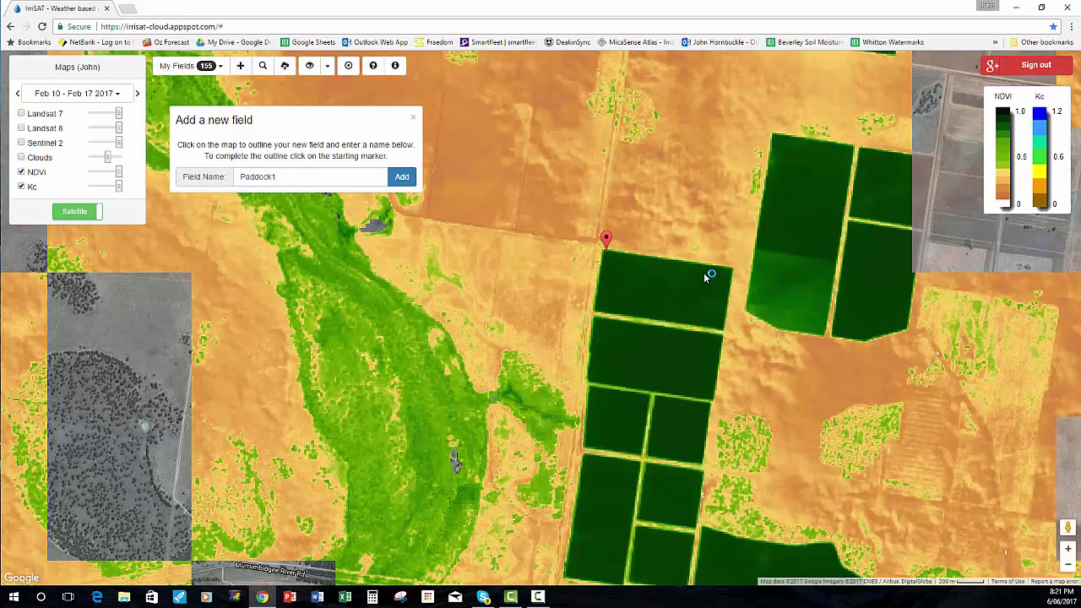
left_click(728, 270)
left_click(723, 329)
left_click(601, 311)
left_click(605, 239)
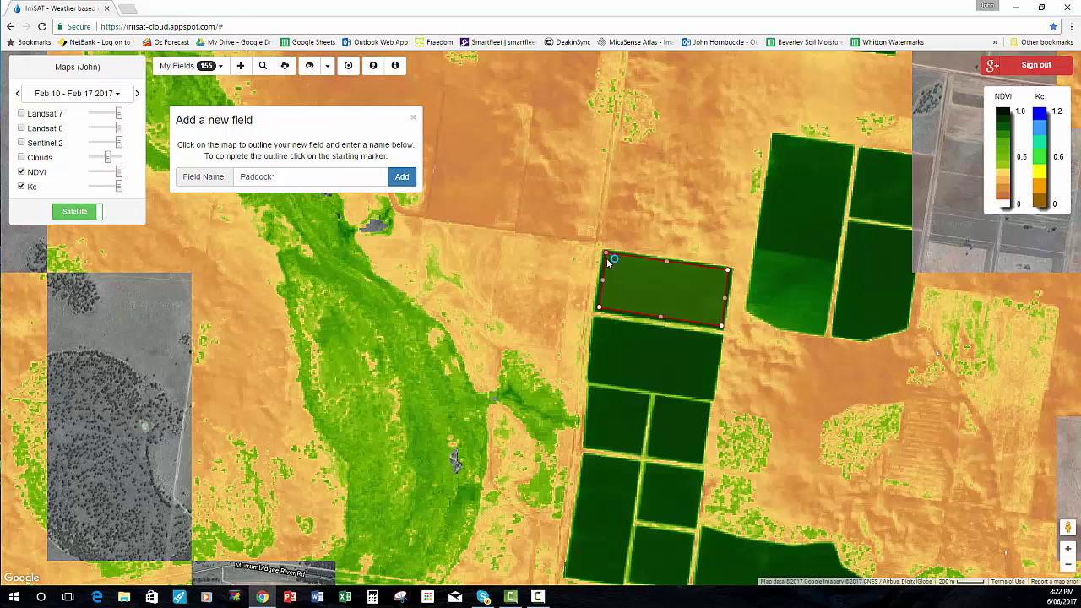
left_click(402, 178)
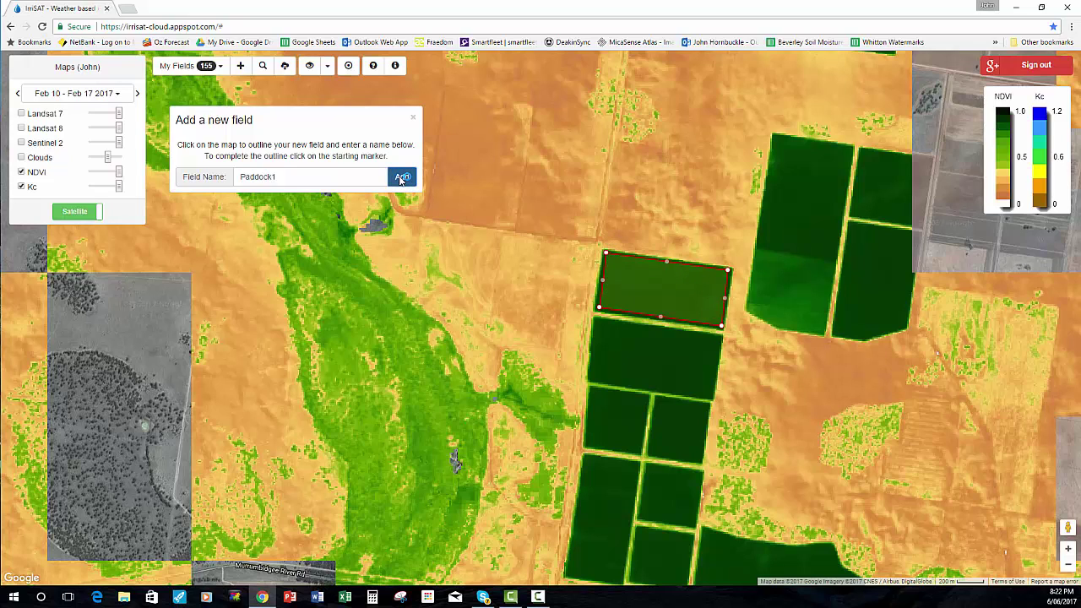
left_click(402, 178)
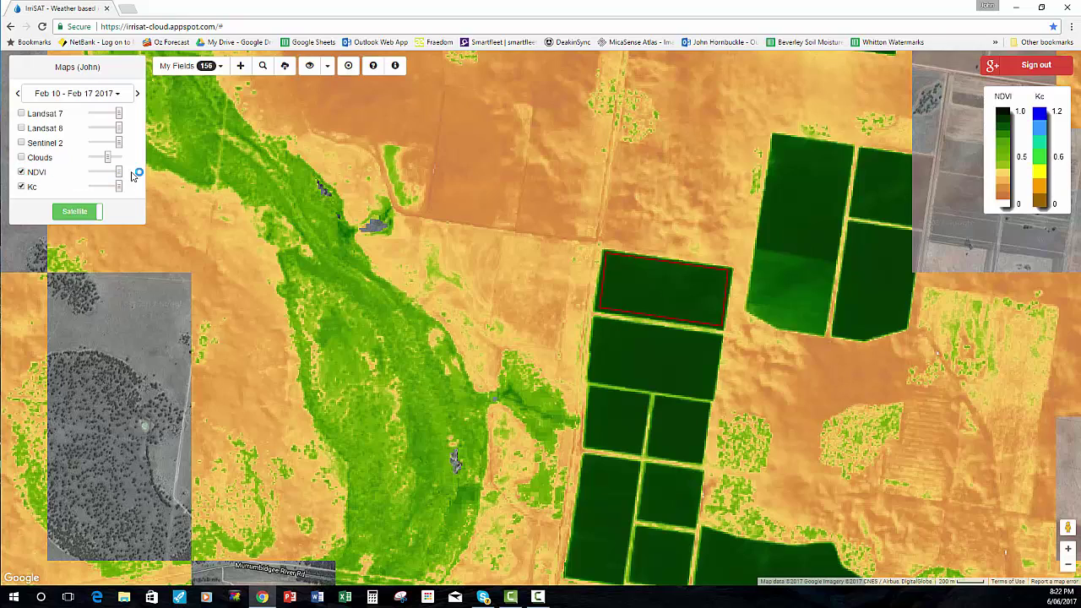
Show the Kc layer over Paddock1 and keep the NDVI layer at full opacity.
mouse_move(118, 172)
left_mouse_down()
mouse_move(76, 176)
mouse_move(122, 174)
left_mouse_up()
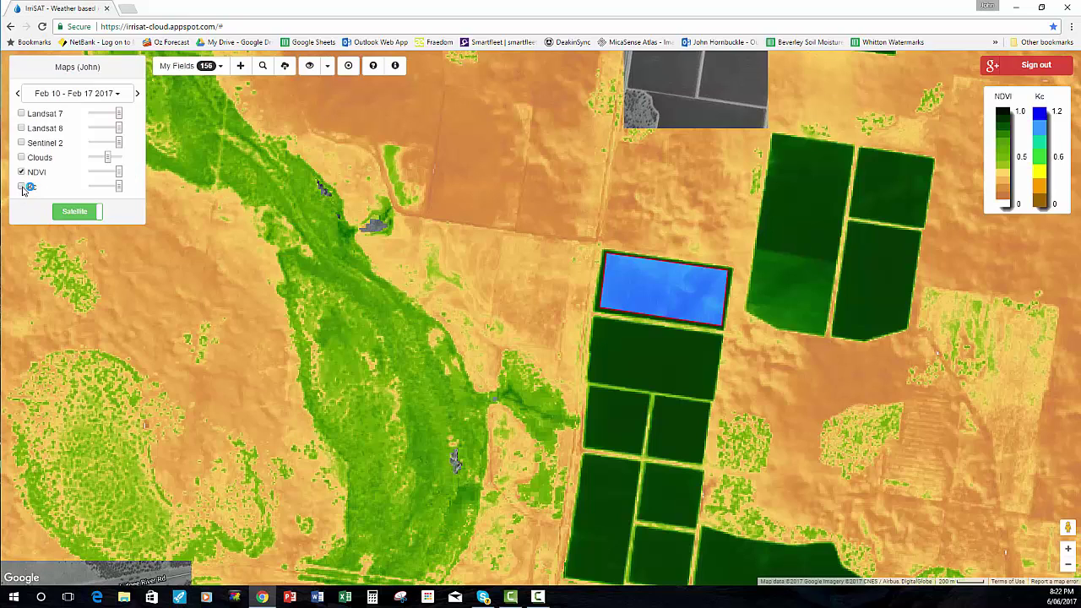
left_click(22, 189)
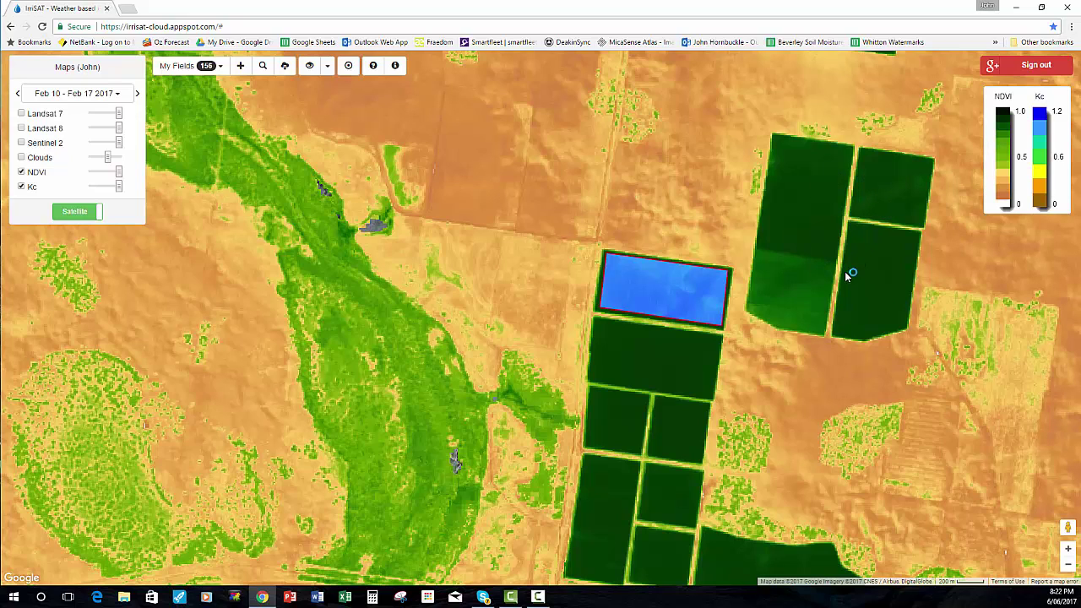
Open the Paddock1 field details and examine its crop coefficient values along the Crop Growth graph.
left_click(714, 301)
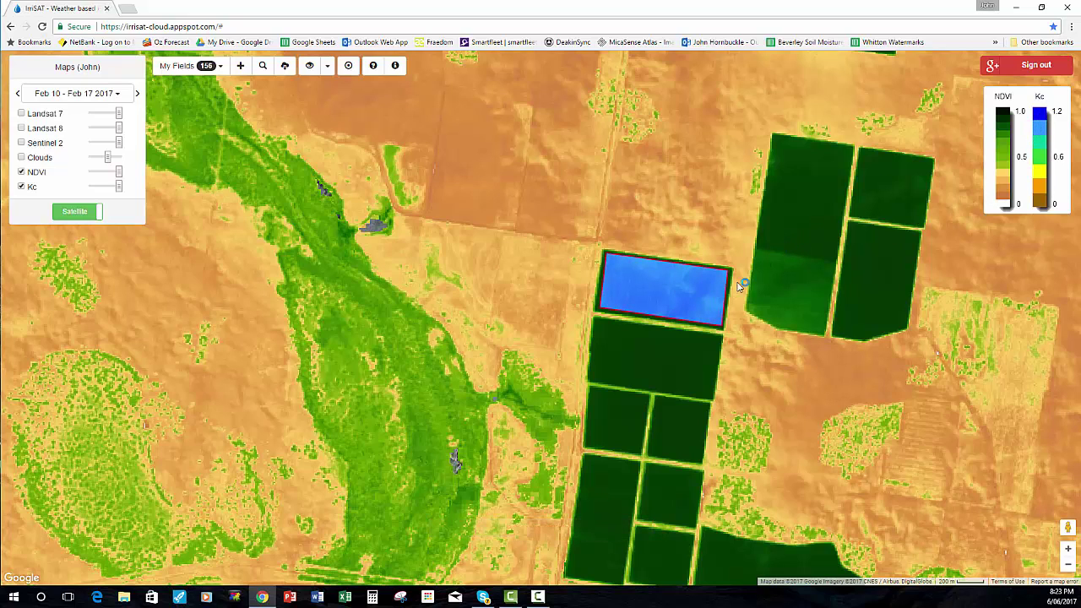
left_click(666, 300)
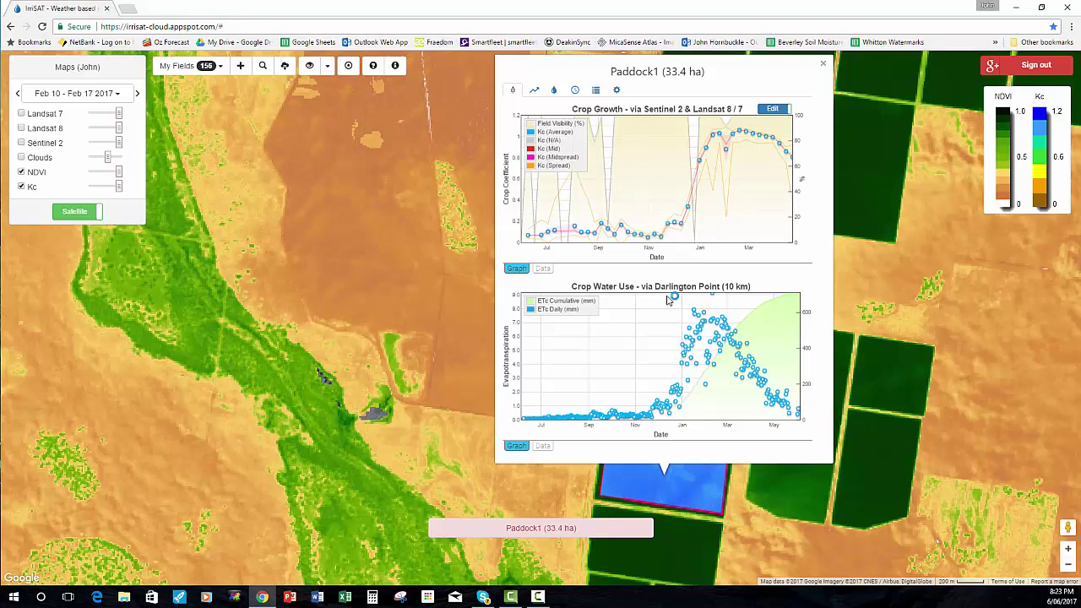
mouse_move(545, 238)
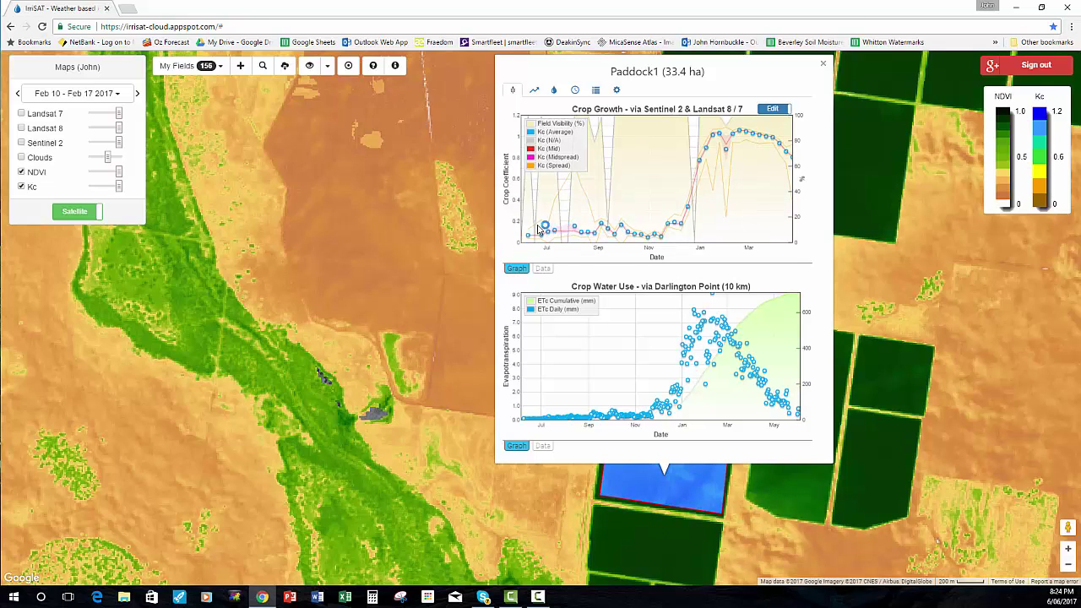
mouse_move(626, 235)
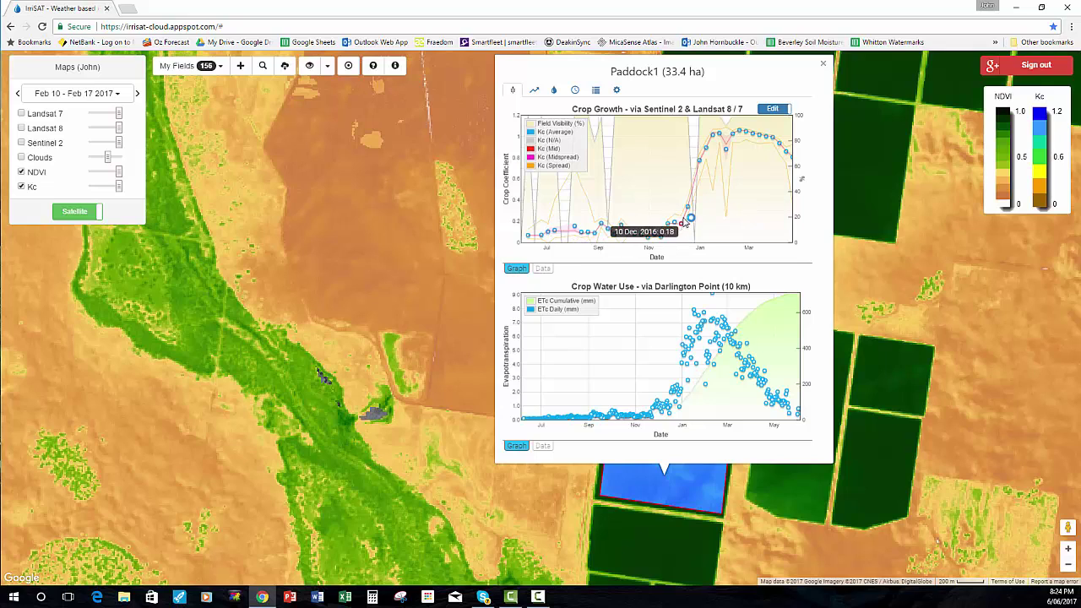
mouse_move(688, 214)
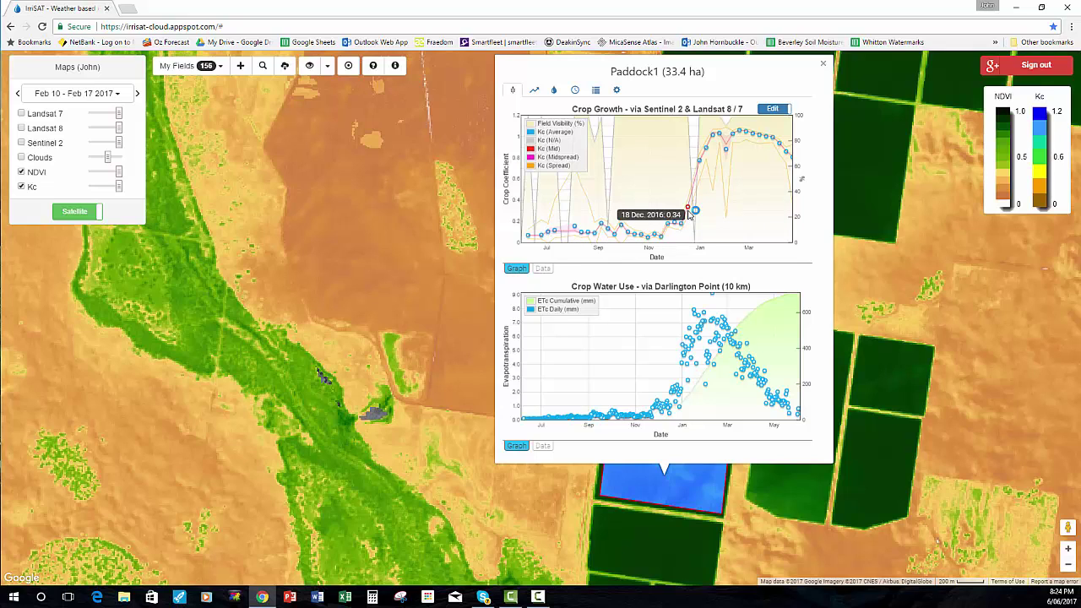
mouse_move(758, 136)
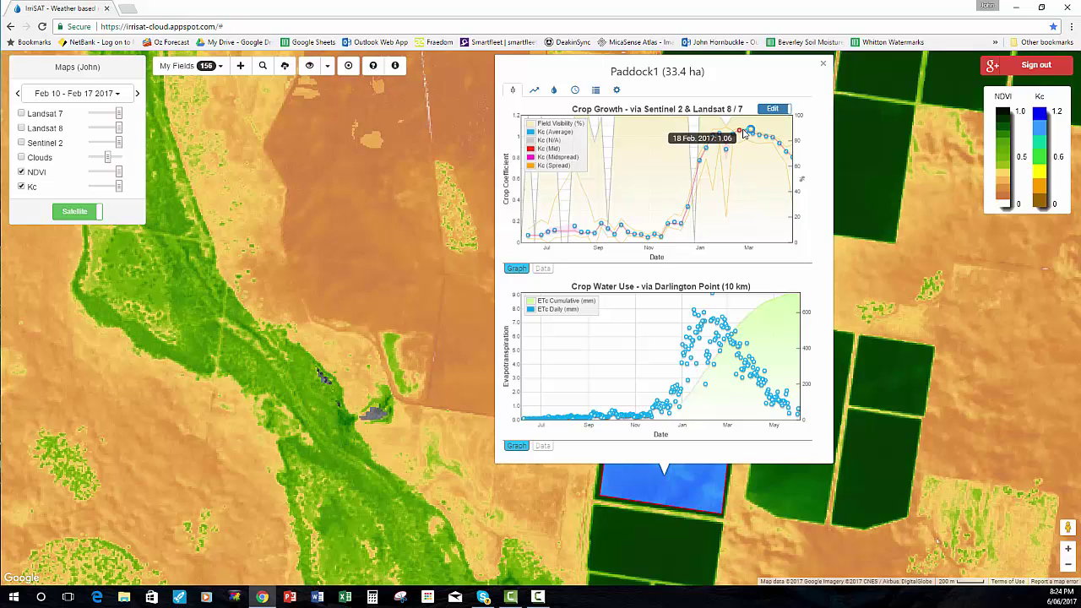
mouse_move(790, 156)
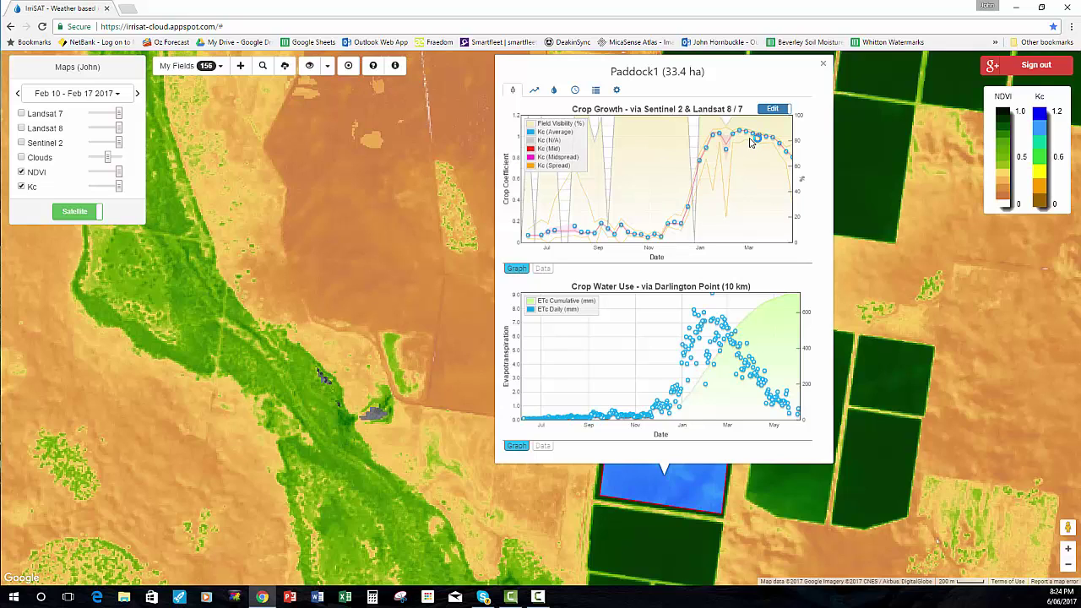
Choose 26-10-2016 as the planting date in the field settings of Paddock1.
left_click(617, 91)
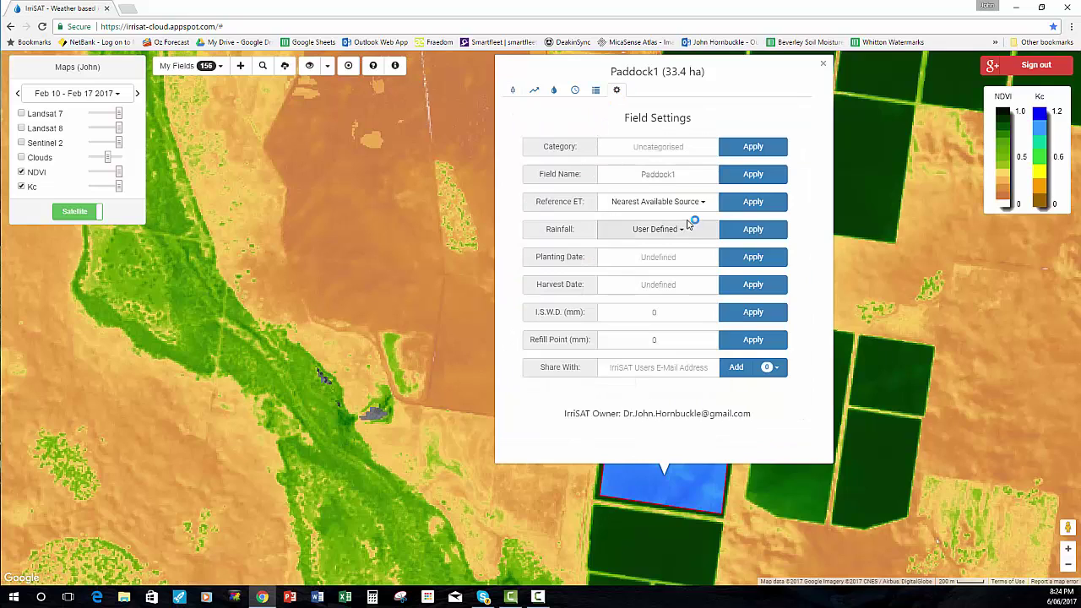
left_click(670, 259)
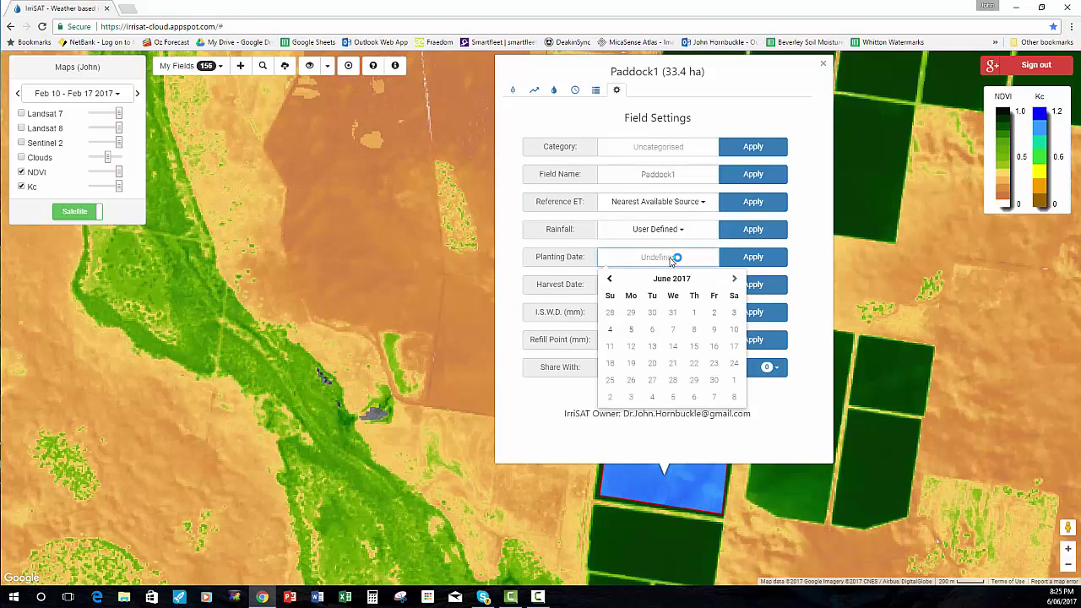
left_click(610, 280)
left_click(610, 280)
left_click(610, 279)
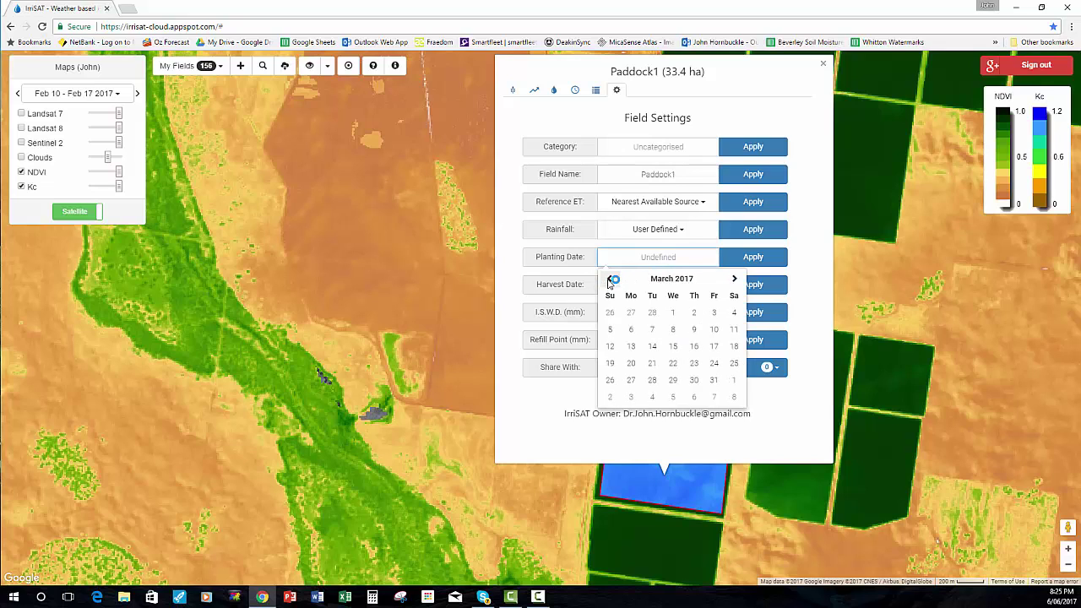
left_click(611, 279)
left_click(610, 279)
left_click(611, 279)
left_click(611, 280)
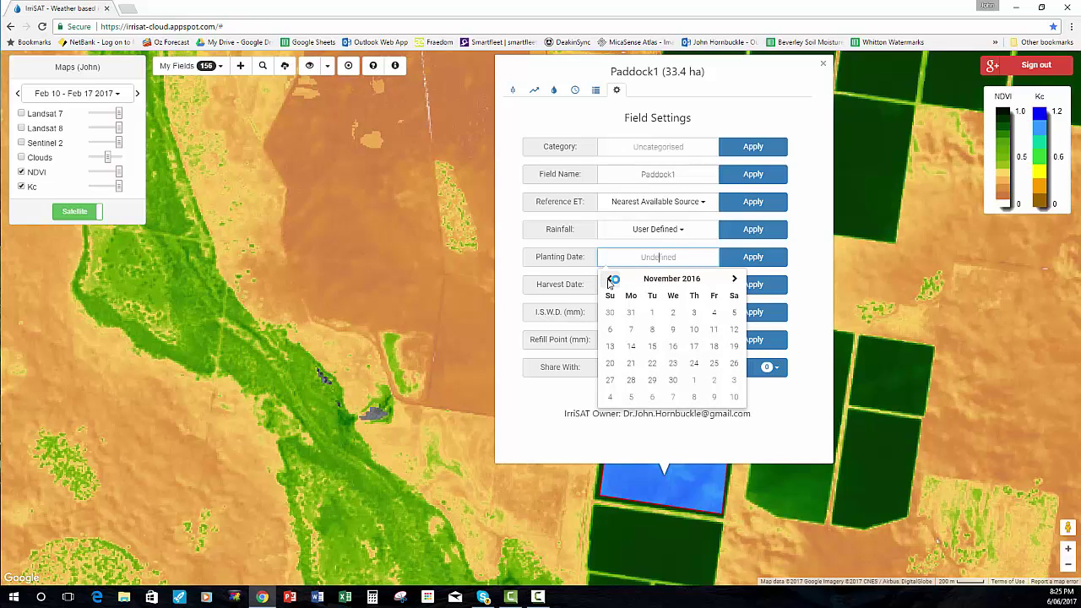
left_click(610, 279)
left_click(675, 382)
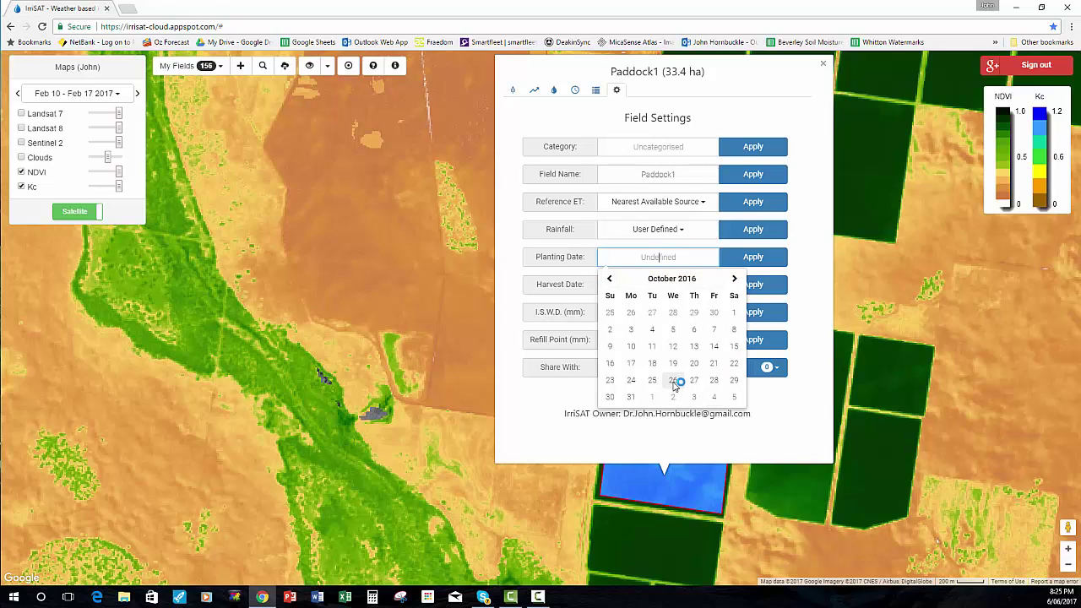
Set the harvest date of Paddock1 to 31-05-2017 and apply both the harvest and planting dates.
left_click(678, 287)
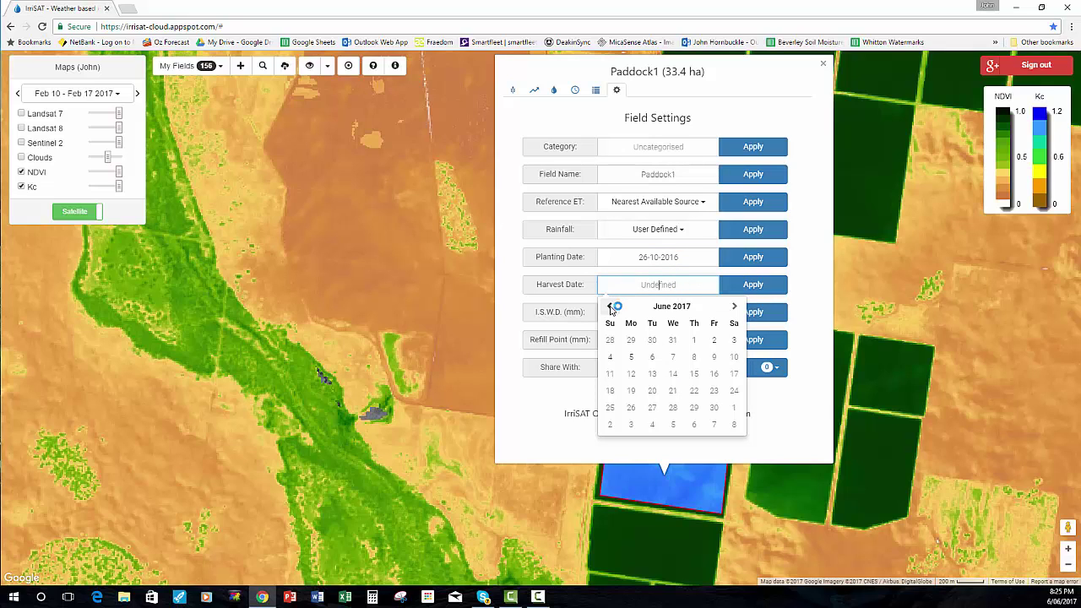
left_click(695, 340)
left_click(673, 341)
left_click(761, 283)
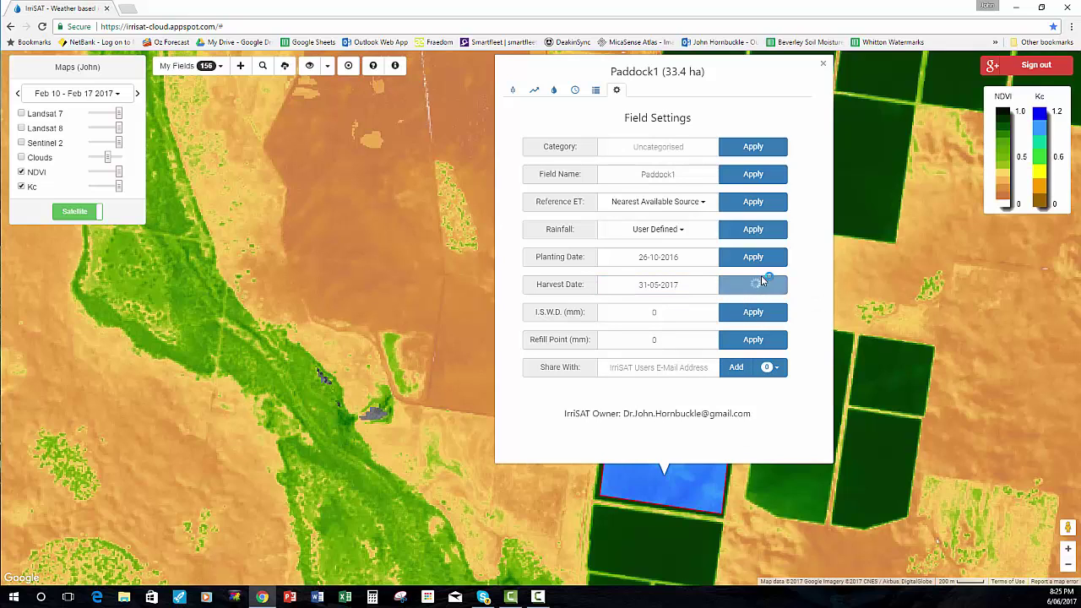
left_click(757, 258)
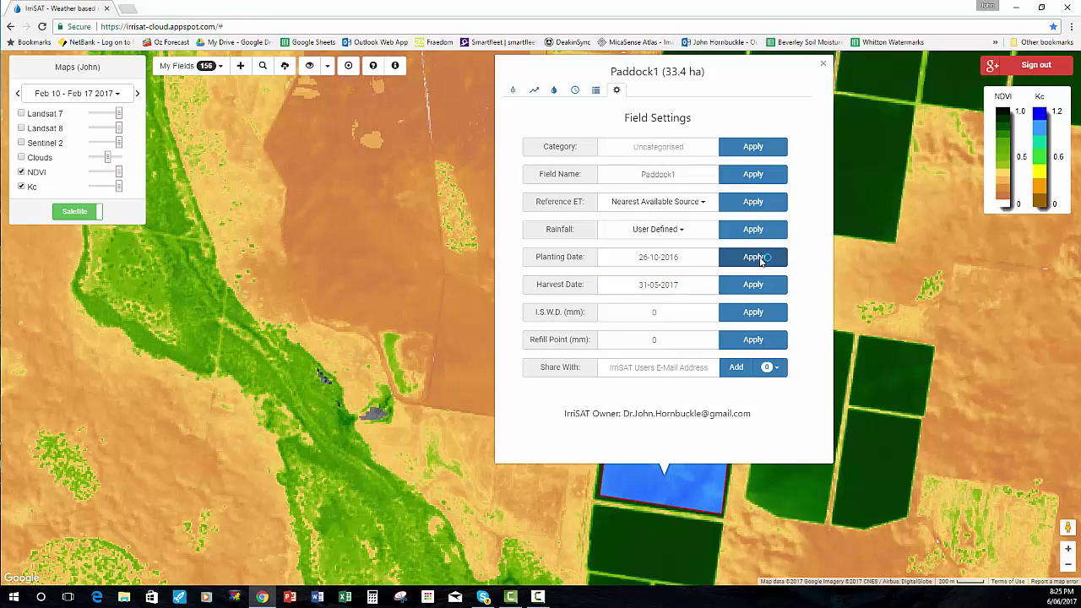
Set the Reference ET source of Paddock1 to Griffith (23 km away) and apply it.
left_click(563, 209)
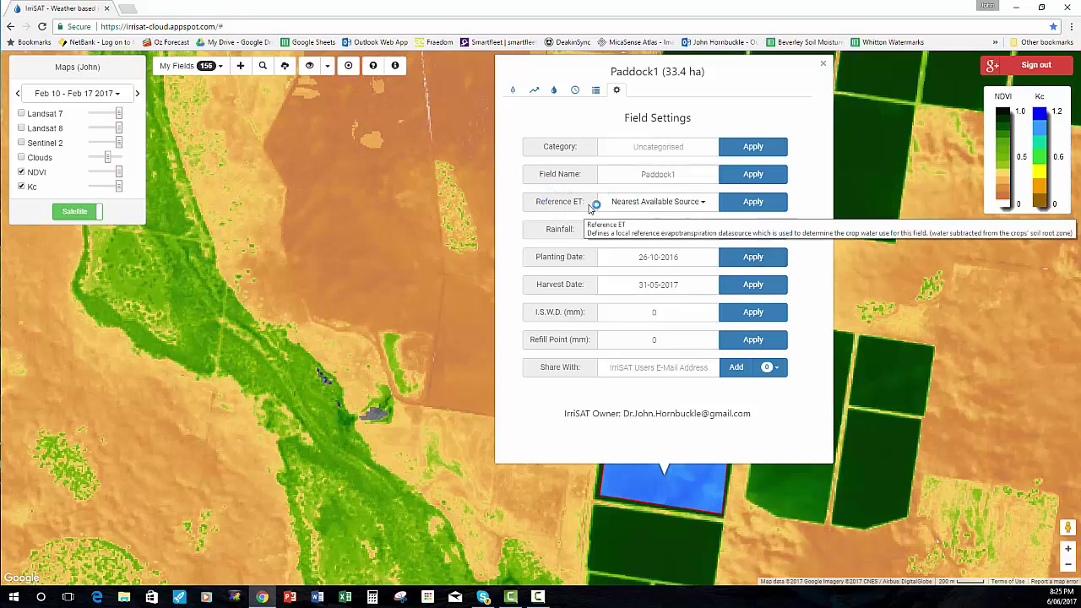
left_click(654, 211)
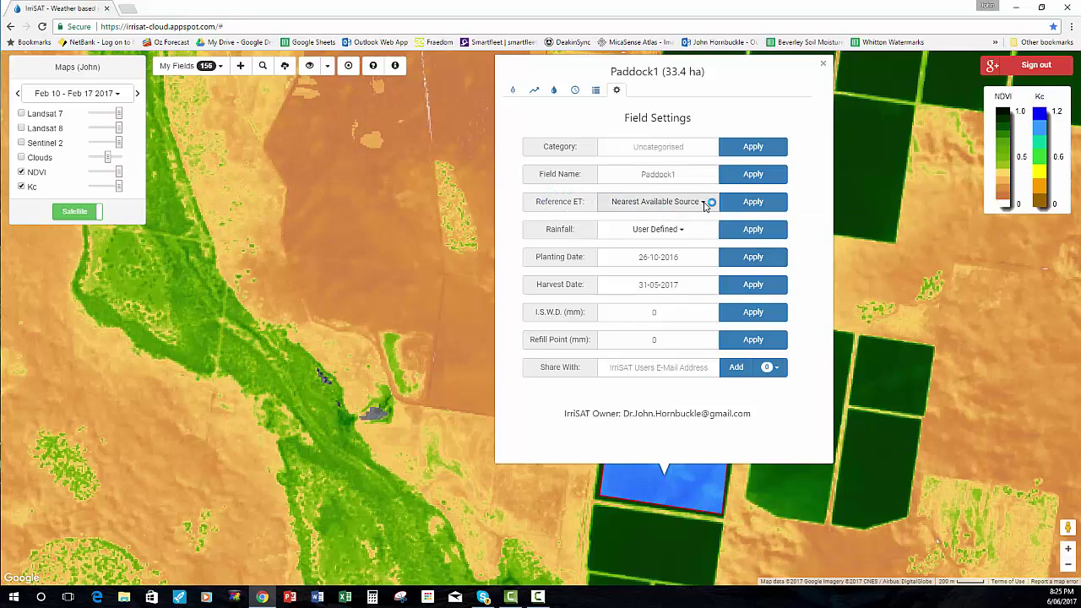
left_click(706, 203)
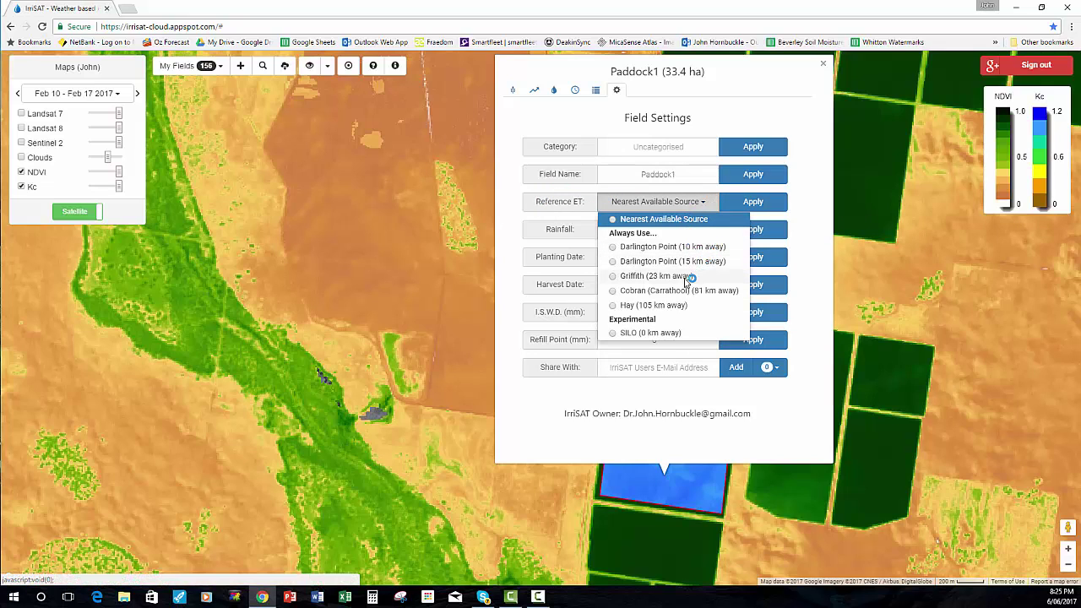
left_click(616, 277)
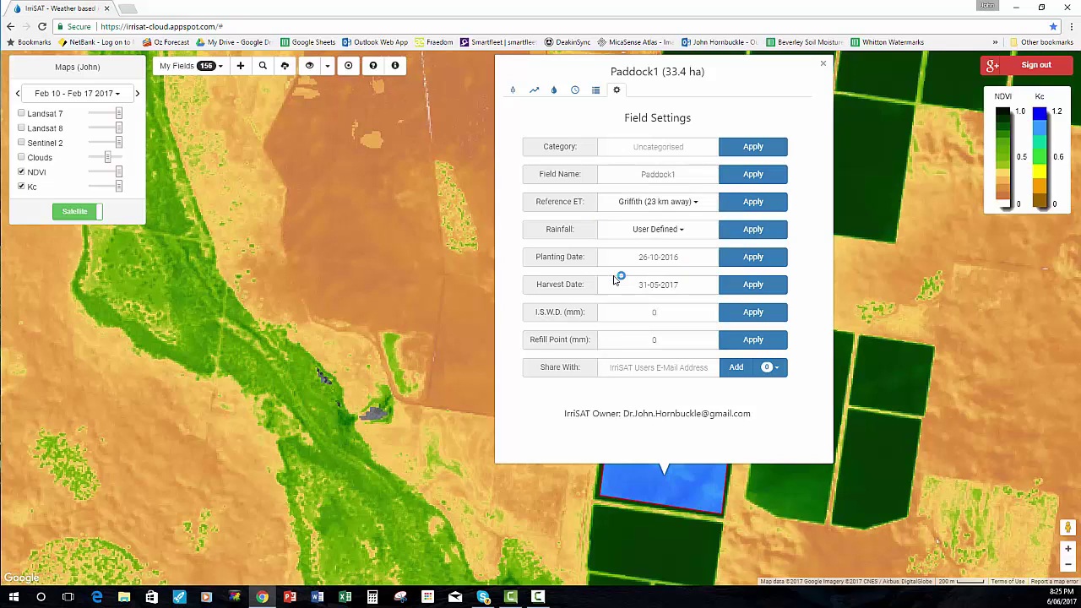
left_click(697, 204)
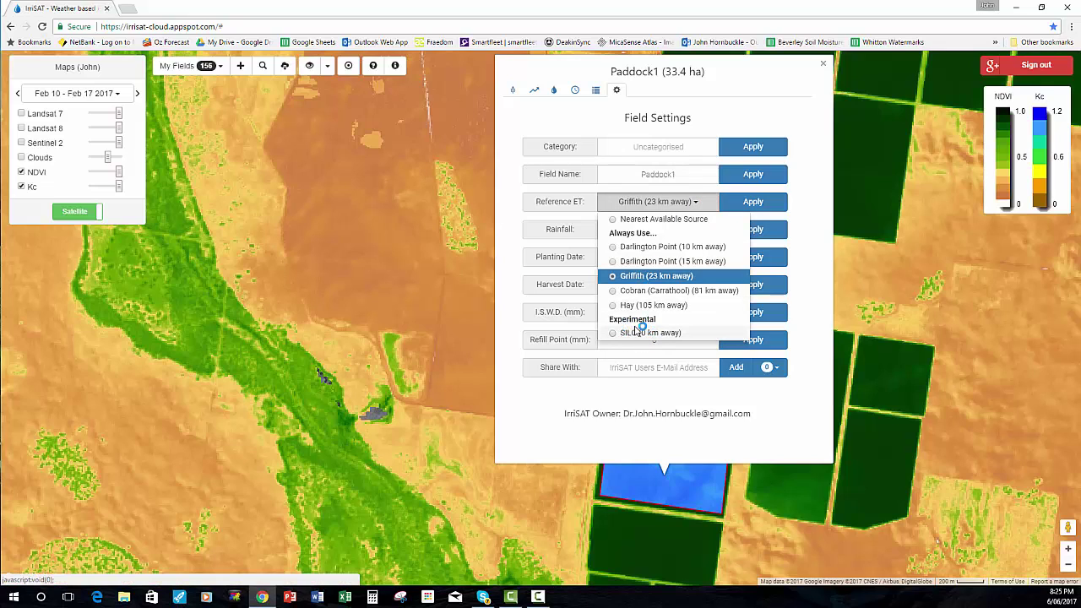
left_click(752, 203)
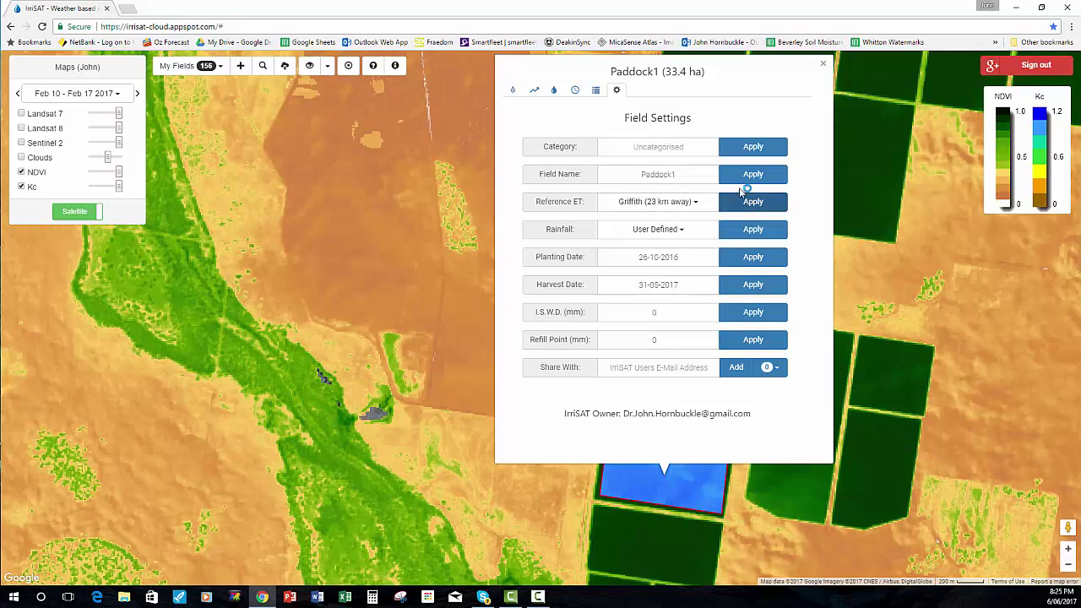
Return to the Paddock1 graphs and inspect the Crop Growth points for the planting-to-harvest period.
left_click(513, 91)
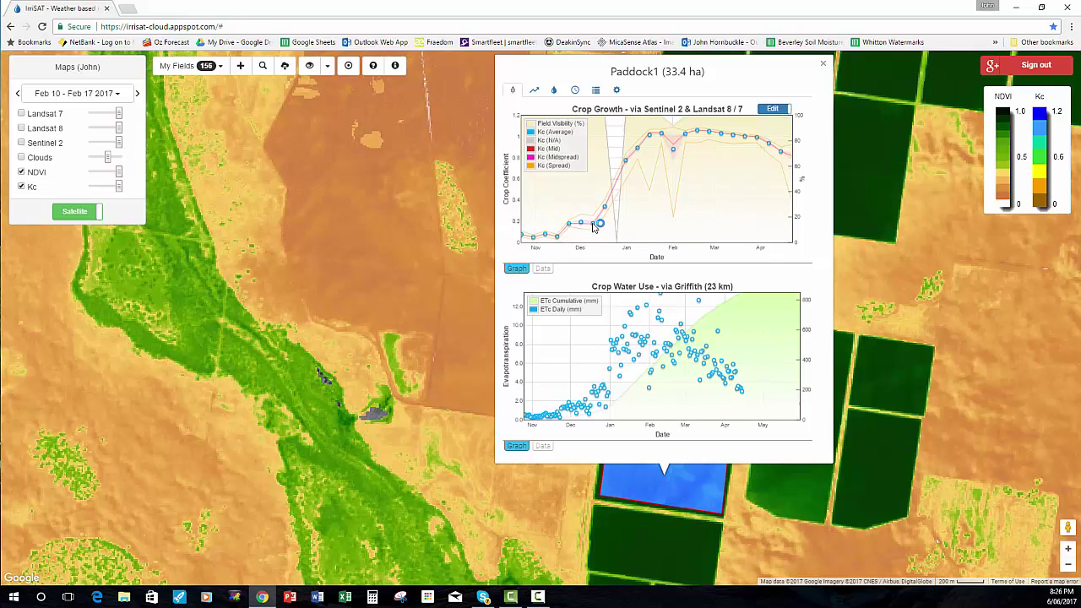
mouse_move(595, 226)
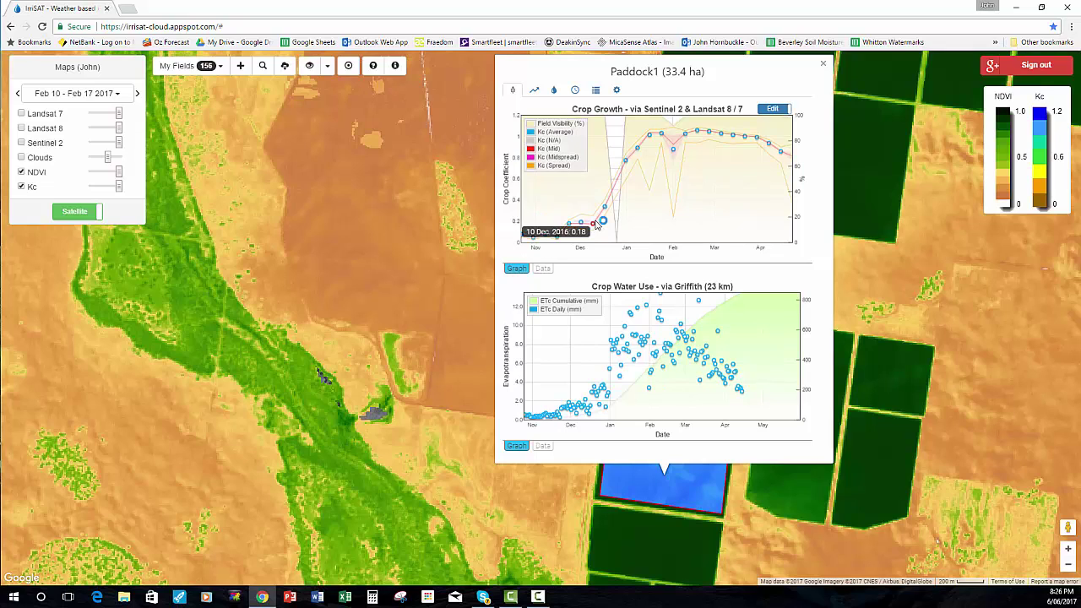